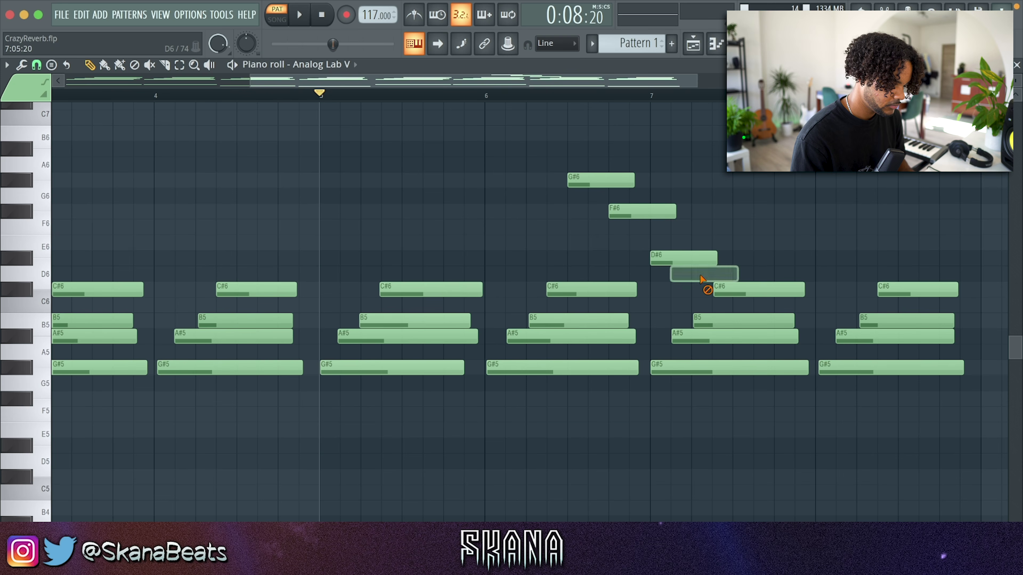
Step: Lengthen the D#6 melody note to bar 8 and follow it with a long C#6 note
{"action": "left_click", "coordinate": [547, 96]}
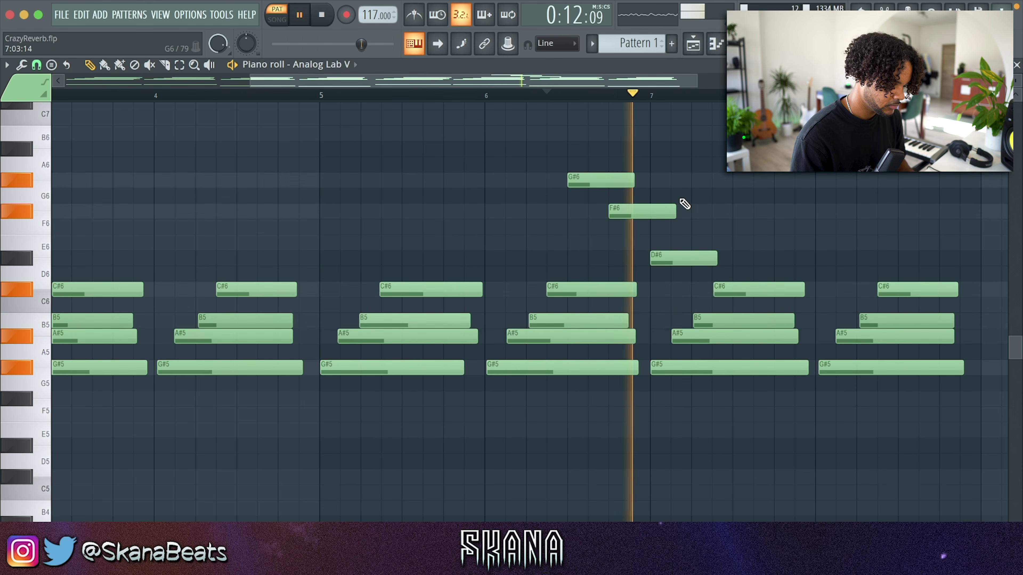
{"action": "key", "text": "space"}
{"action": "mouse_move", "coordinate": [712, 258]}
{"action": "left_mouse_down"}
{"action": "mouse_move", "coordinate": [811, 260]}
{"action": "mouse_move", "coordinate": [809, 301]}
{"action": "left_mouse_up"}
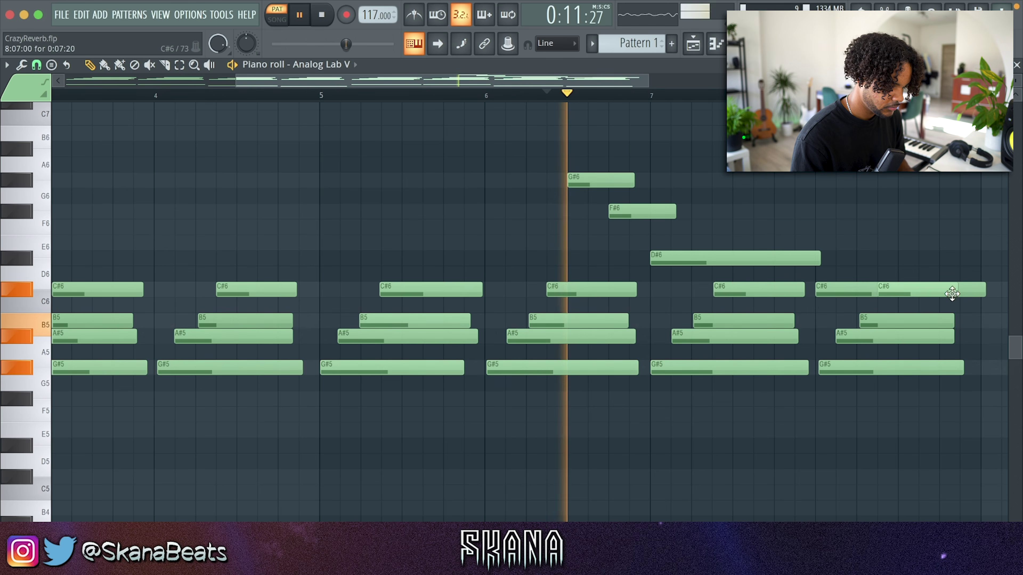
{"action": "left_click_drag", "start_coordinate": [974, 294], "coordinate": [988, 289]}
{"action": "key", "text": "ctrl+z"}
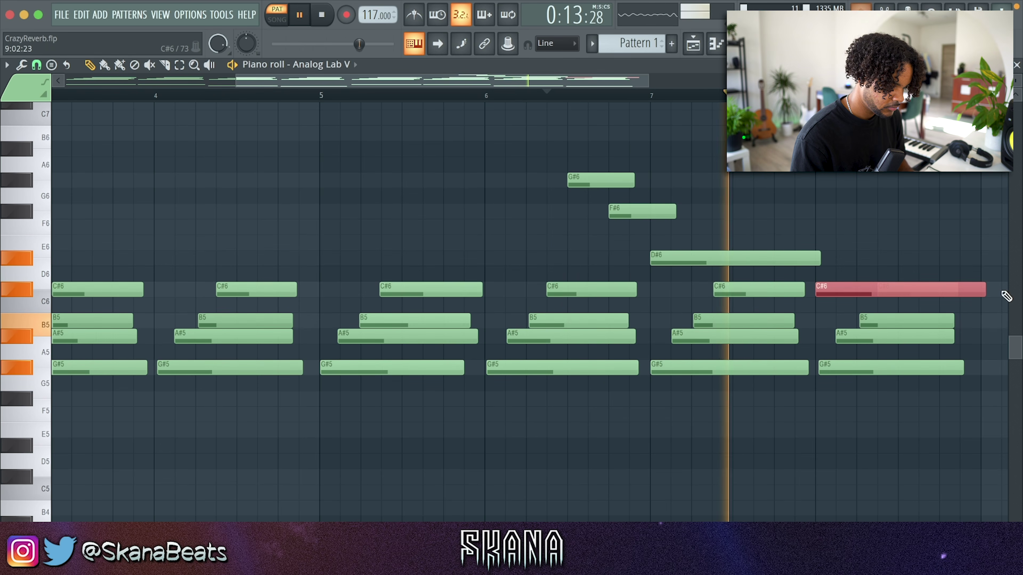
Step: Lower the G#5 note at bar 8 to G5
{"action": "left_click_drag", "start_coordinate": [849, 373], "coordinate": [851, 402]}
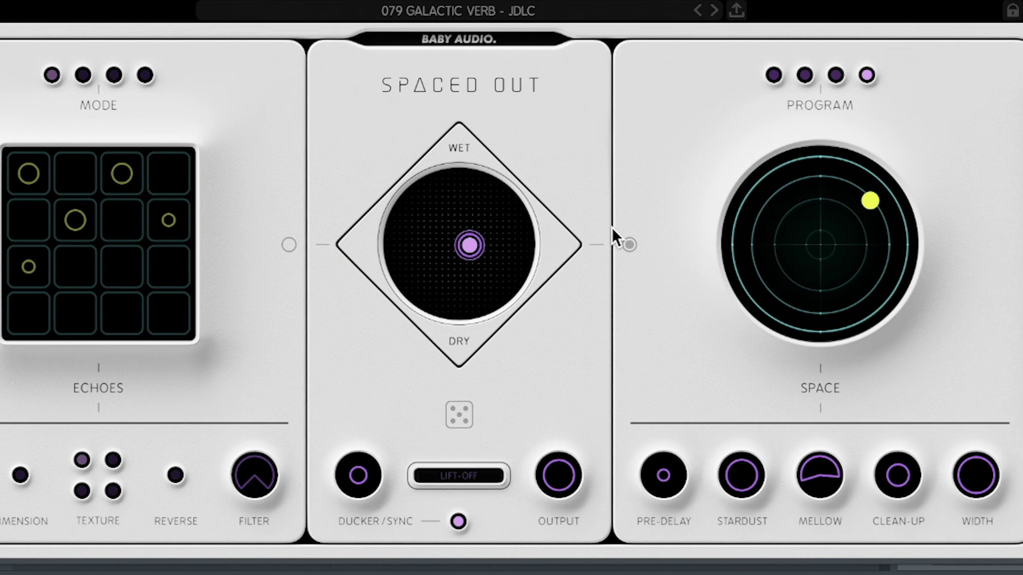
Step: Shift the SpacedOut mix point slightly toward dry, keeping it on the Space side
{"action": "left_click_drag", "start_coordinate": [471, 247], "coordinate": [474, 282]}
{"action": "mouse_move", "coordinate": [542, 280]}
{"action": "left_mouse_down"}
{"action": "mouse_move", "coordinate": [549, 284]}
{"action": "mouse_move", "coordinate": [530, 270]}
{"action": "mouse_move", "coordinate": [539, 266]}
{"action": "left_mouse_up"}
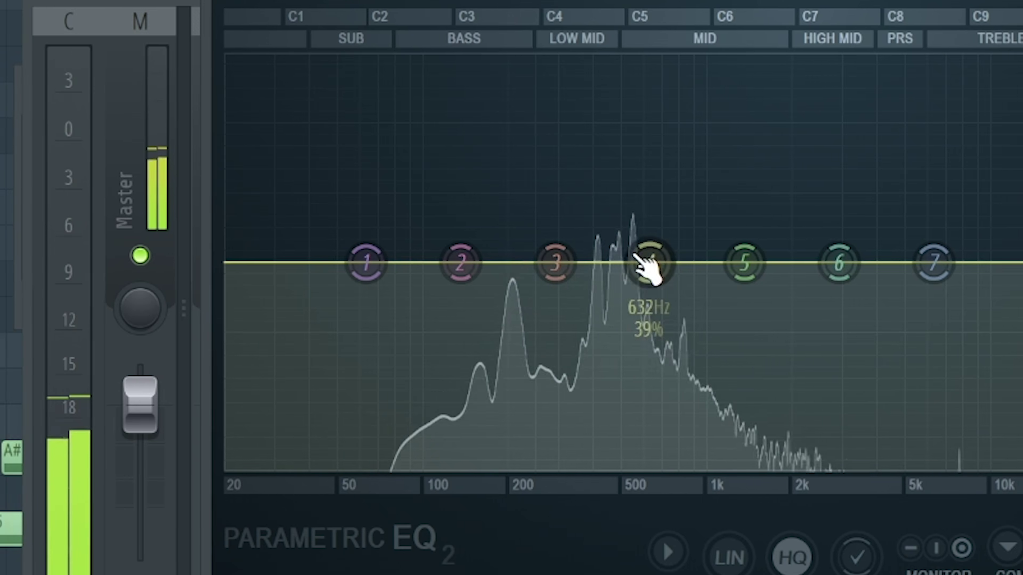
Step: Boost band 4 of the parametric EQ to find the resonance, then cut it about 4 dB near 500 Hz
{"action": "left_click_drag", "start_coordinate": [651, 269], "coordinate": [612, 183]}
{"action": "scroll", "coordinate": [600, 183], "scroll_direction": "down", "scroll_amount": 3}
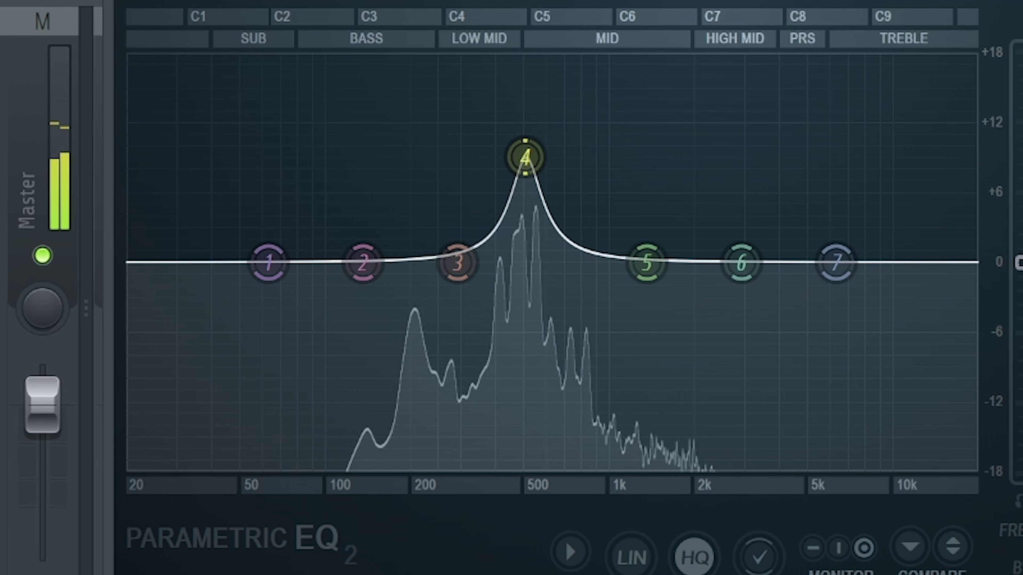
{"action": "left_click_drag", "start_coordinate": [577, 178], "coordinate": [573, 262]}
{"action": "left_click_drag", "start_coordinate": [509, 262], "coordinate": [510, 305]}
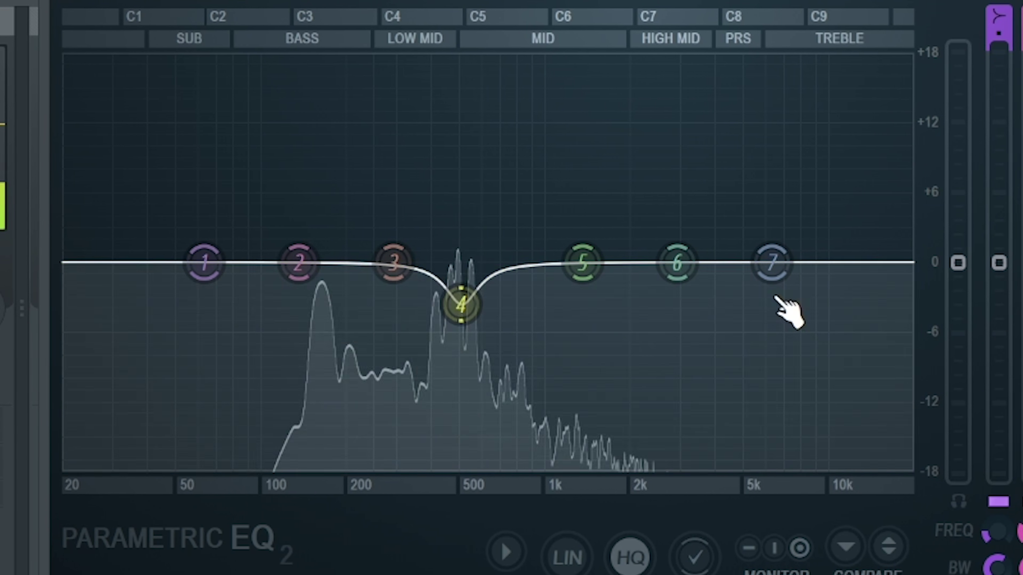
Step: Change the order of EQ band 1 and pull it down to -18 dB to roll off the lows around 80 Hz
{"action": "right_click", "coordinate": [189, 264]}
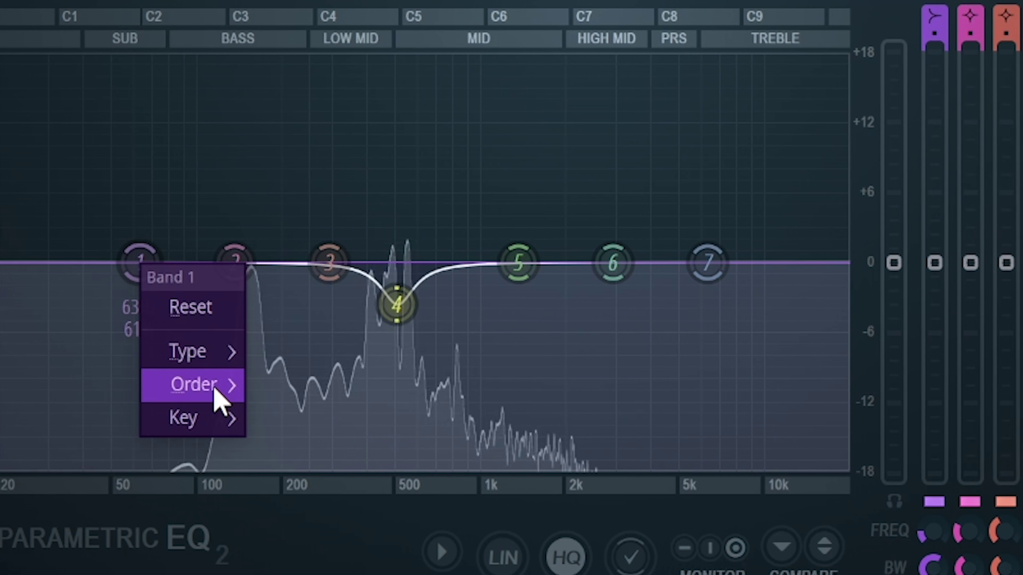
{"action": "mouse_move", "coordinate": [244, 385]}
{"action": "left_click", "coordinate": [290, 418]}
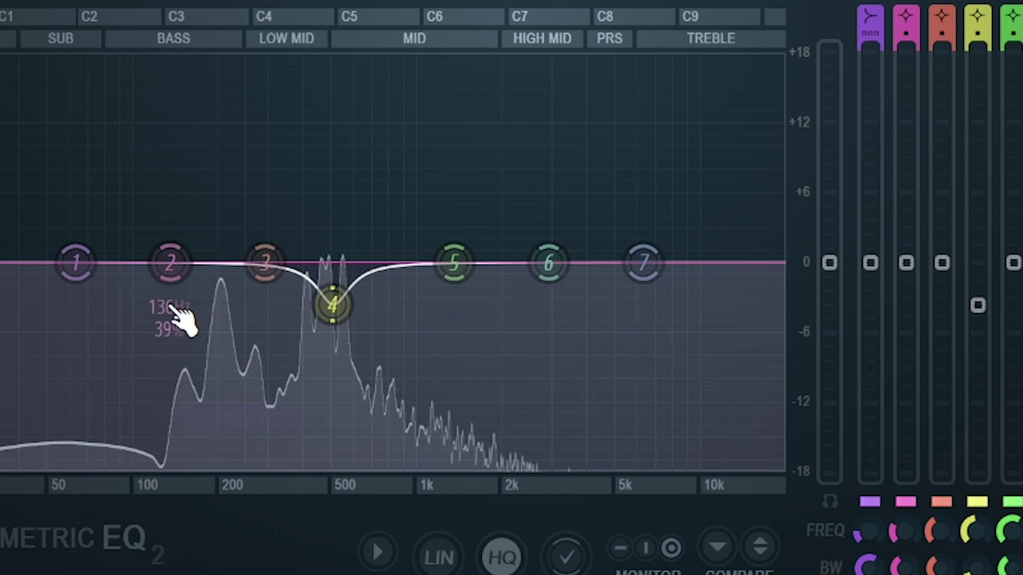
{"action": "left_click_drag", "start_coordinate": [125, 262], "coordinate": [125, 365]}
{"action": "left_click_drag", "start_coordinate": [60, 364], "coordinate": [92, 463]}
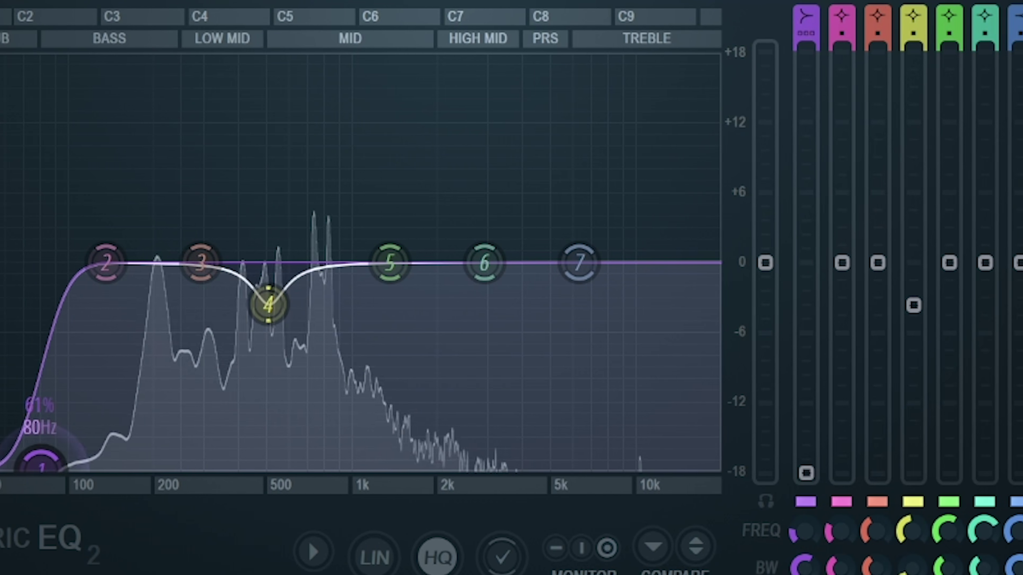
{"action": "left_click_drag", "start_coordinate": [121, 239], "coordinate": [62, 473]}
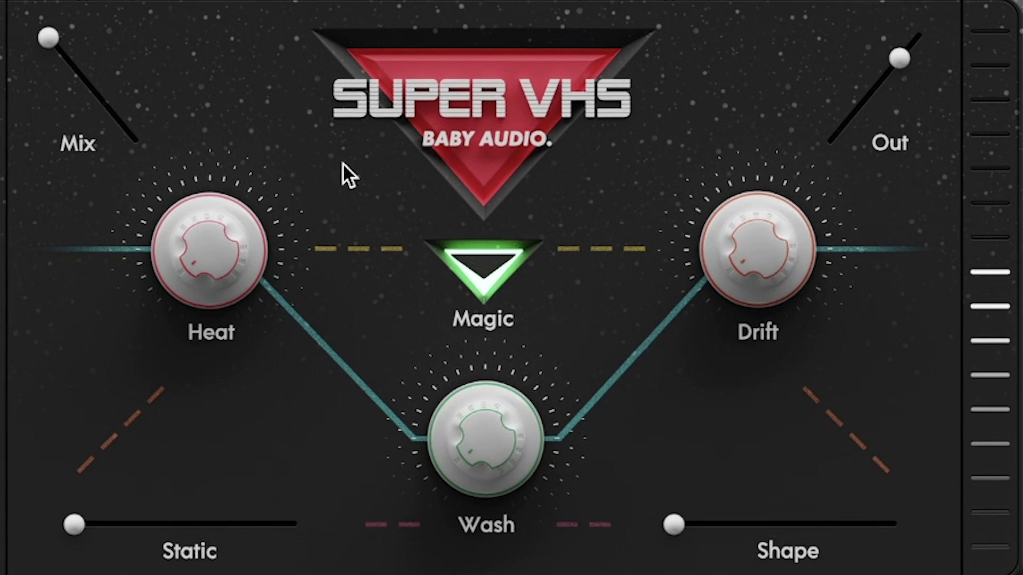
Step: Raise the Super VHS Heat slightly and reduce its Mix
{"action": "left_click_drag", "start_coordinate": [219, 218], "coordinate": [570, 233]}
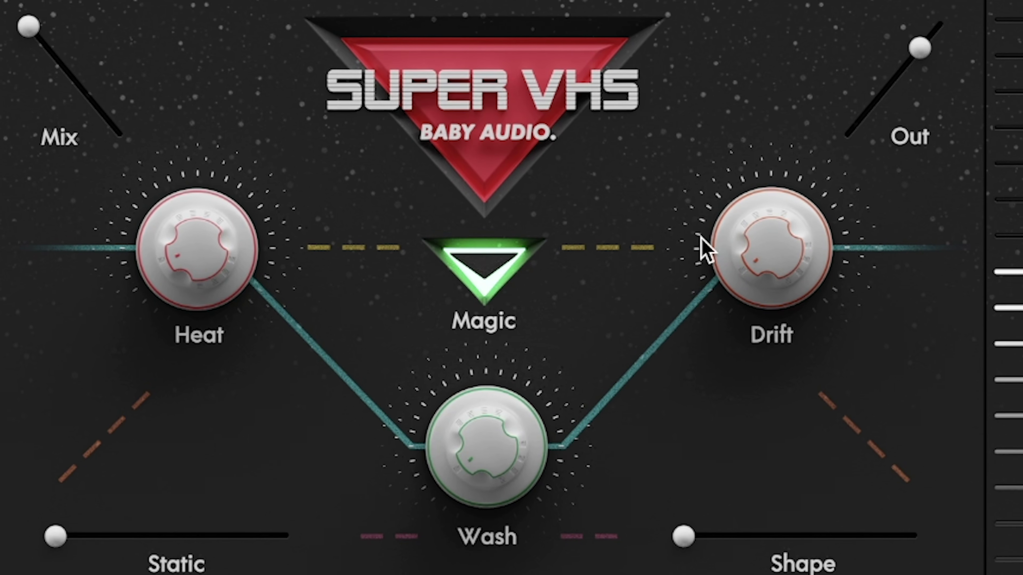
{"action": "left_click_drag", "start_coordinate": [30, 60], "coordinate": [64, 80]}
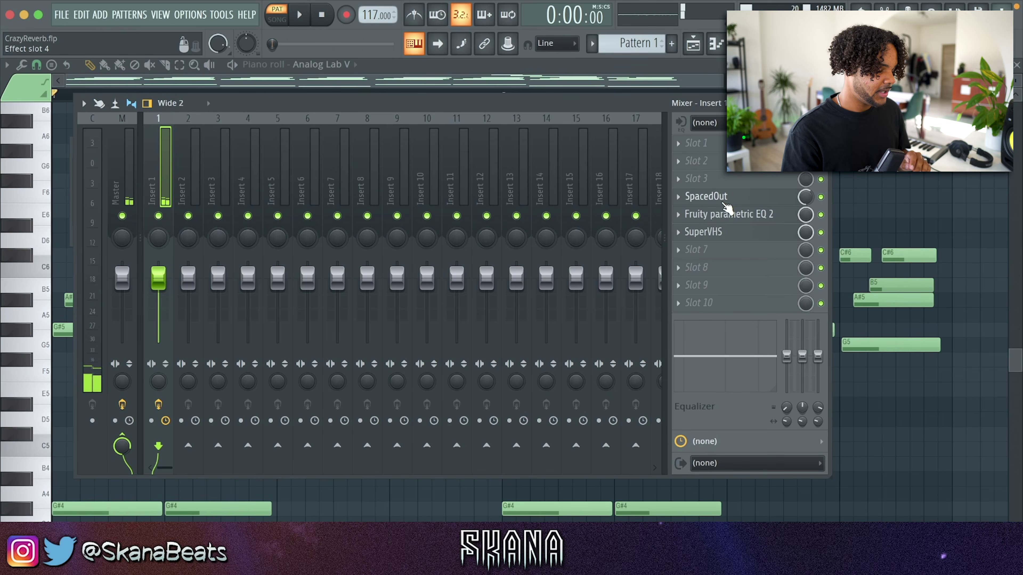
Step: Open the SpacedOut effect on Insert 1 and save the project
{"action": "left_click", "coordinate": [724, 202]}
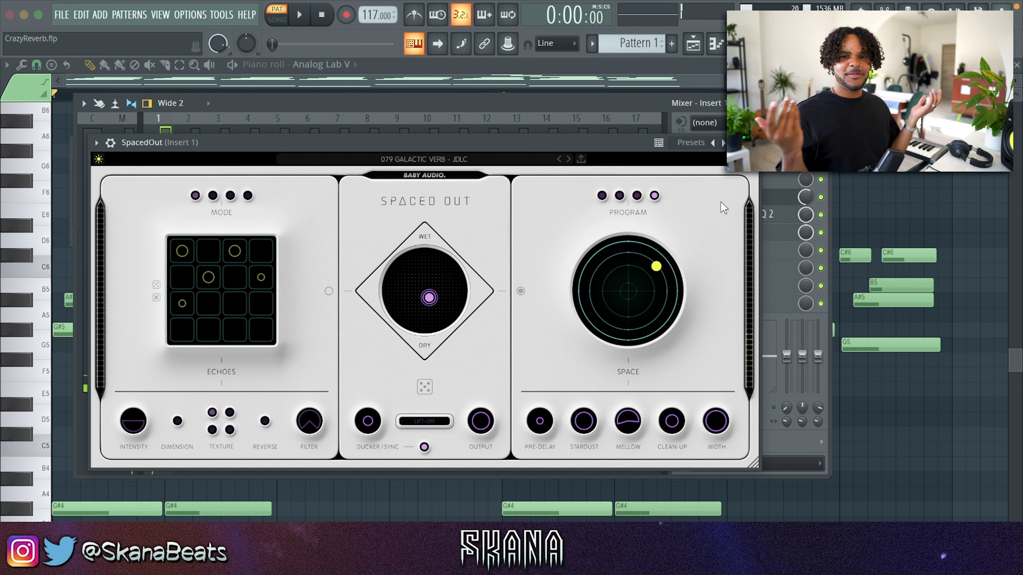
{"action": "key", "text": "ctrl+s"}
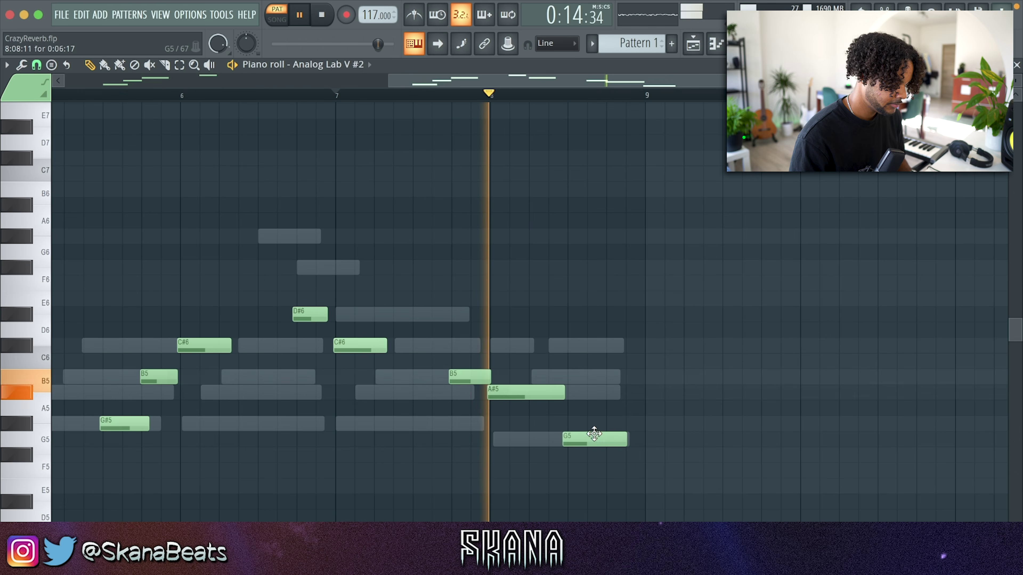
Step: Raise the last G5 note of the Analog Lab V #2 melody to G#5
{"action": "left_click_drag", "start_coordinate": [594, 433], "coordinate": [592, 417]}
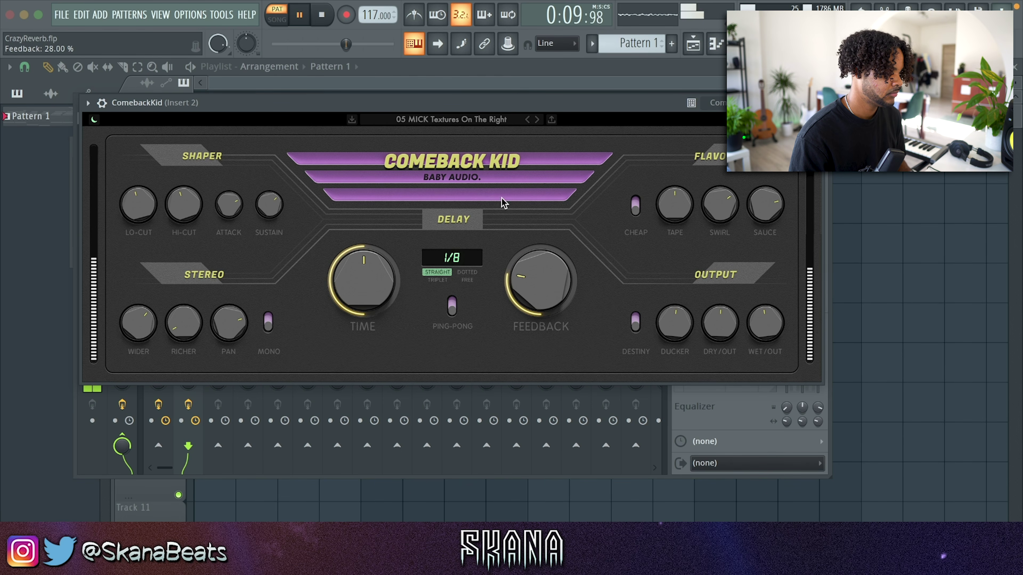
Step: Close ComebackKid, add SpacedOut to slot 4 of Insert 2, and load its preset 118 PANECHOSCOPIC - DRJ
{"action": "left_click", "coordinate": [815, 102]}
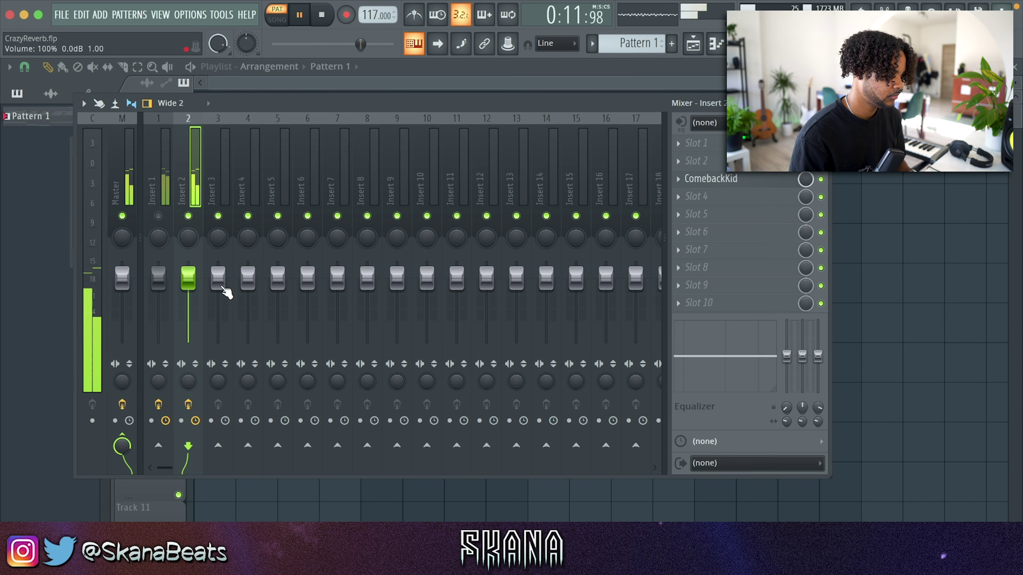
{"action": "left_click", "coordinate": [768, 199]}
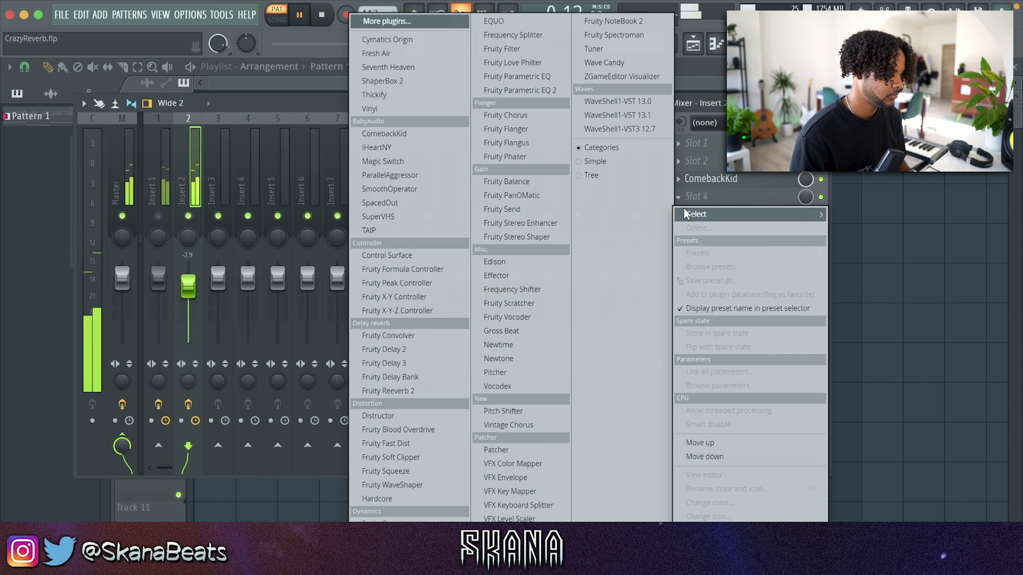
{"action": "left_click", "coordinate": [419, 206]}
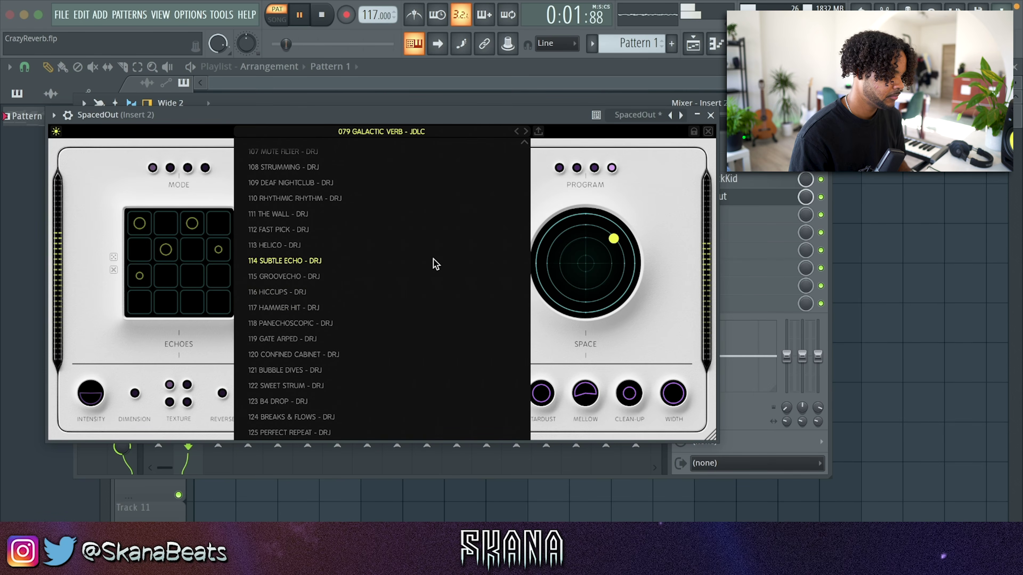
{"action": "left_click", "coordinate": [332, 322]}
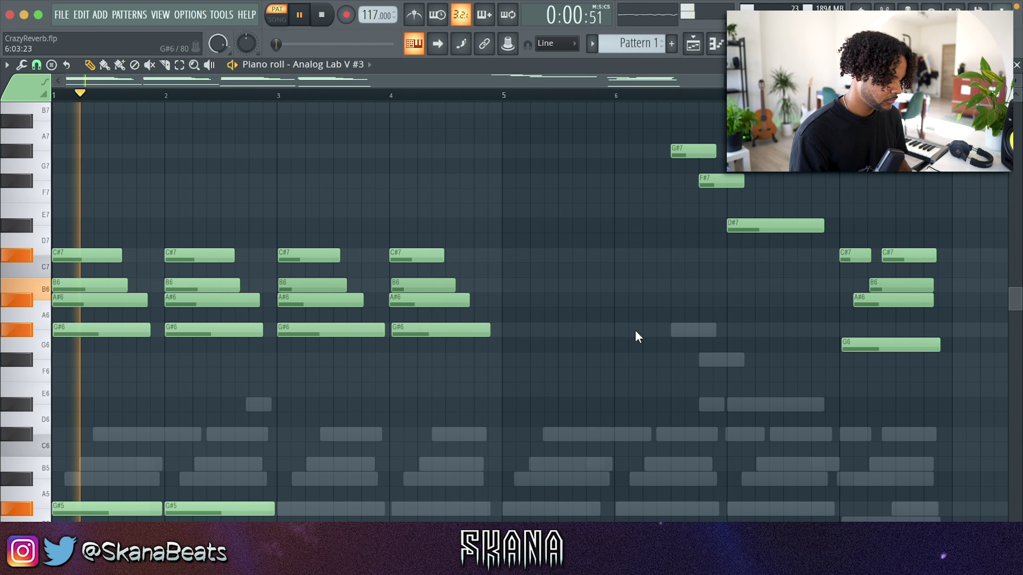
Step: Duplicate the first three Analog Lab V #3 chords with their low notes into bars 5 to 7
{"action": "left_click_drag", "start_coordinate": [347, 227], "coordinate": [502, 516]}
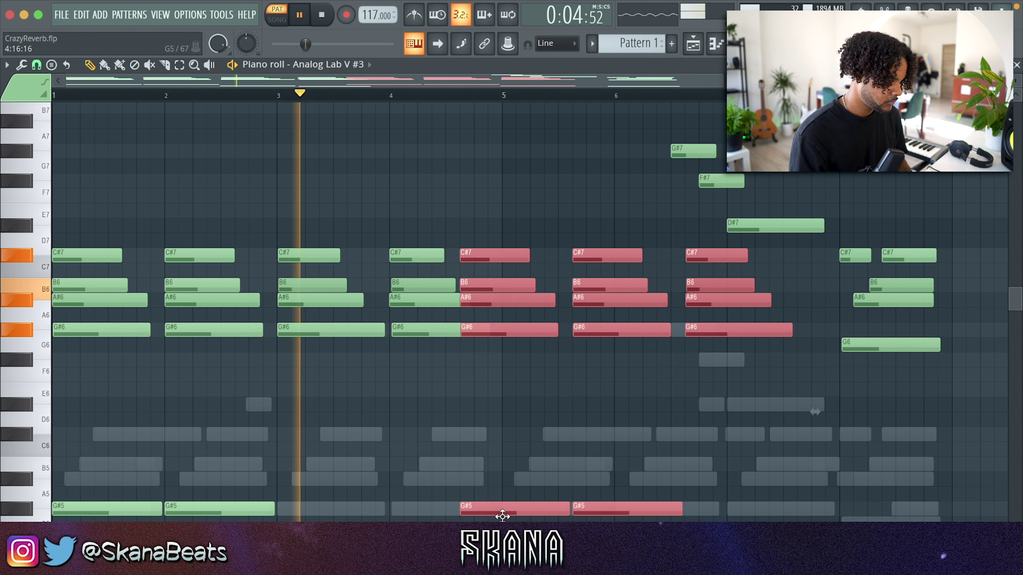
Step: Delete the low G#5 bass notes and the D#5 note at bar 8 from Analog Lab V #3
{"action": "left_click_drag", "start_coordinate": [811, 455], "coordinate": [153, 522]}
{"action": "key", "text": "space"}
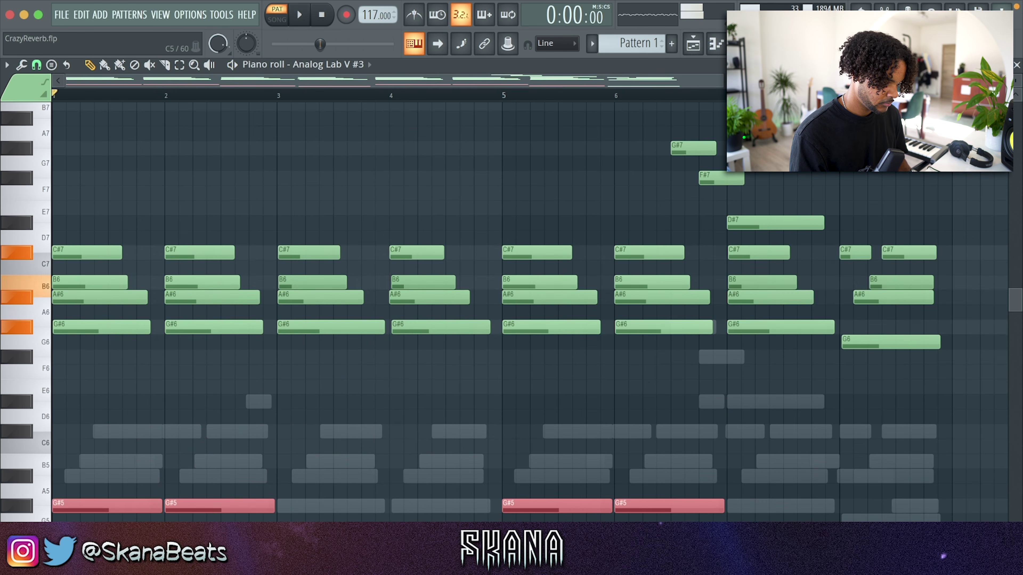
{"action": "scroll", "coordinate": [191, 492], "scroll_direction": "up", "scroll_amount": 5}
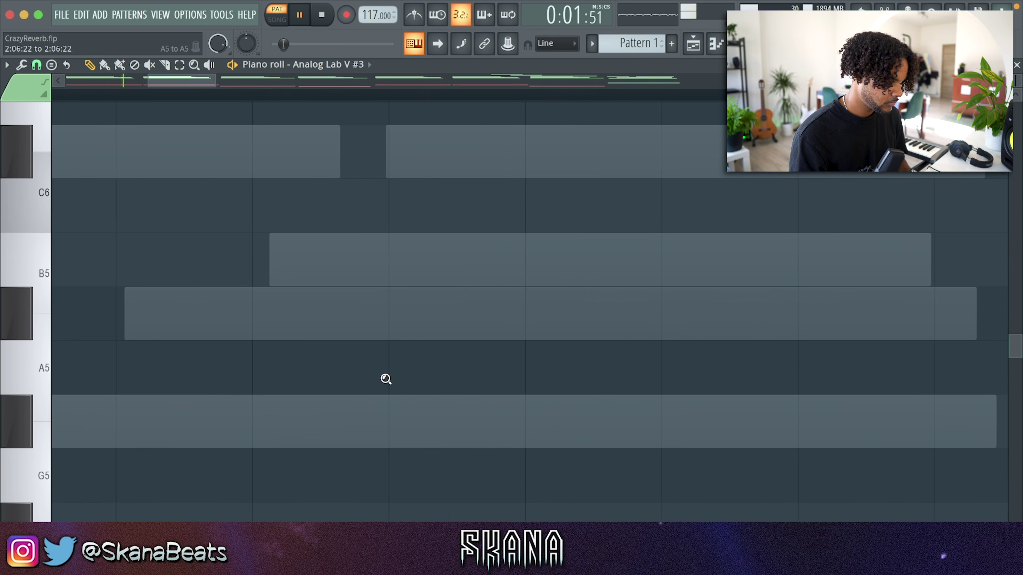
{"action": "scroll", "coordinate": [469, 366], "scroll_direction": "down", "scroll_amount": 6}
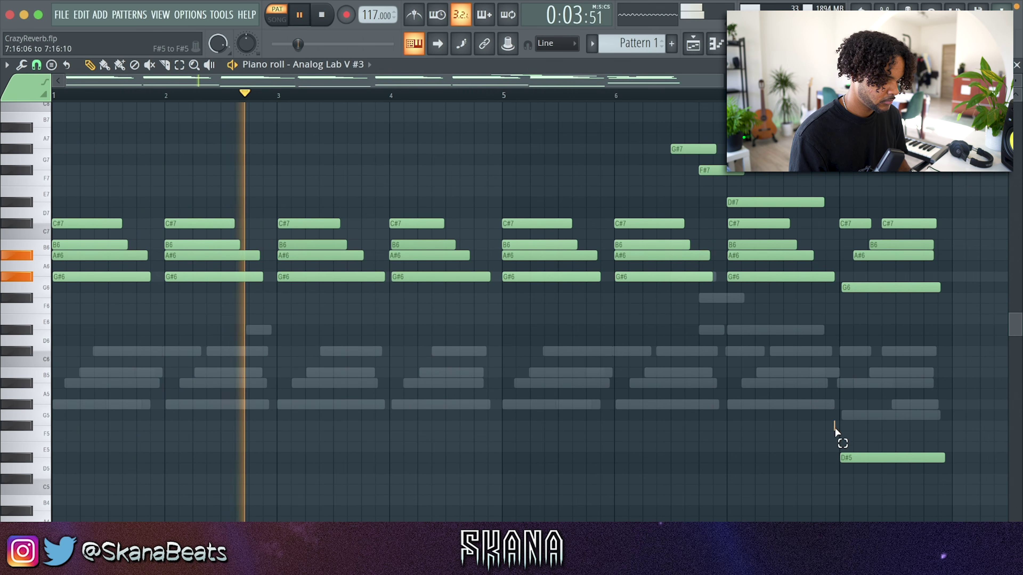
{"action": "right_click", "coordinate": [858, 458]}
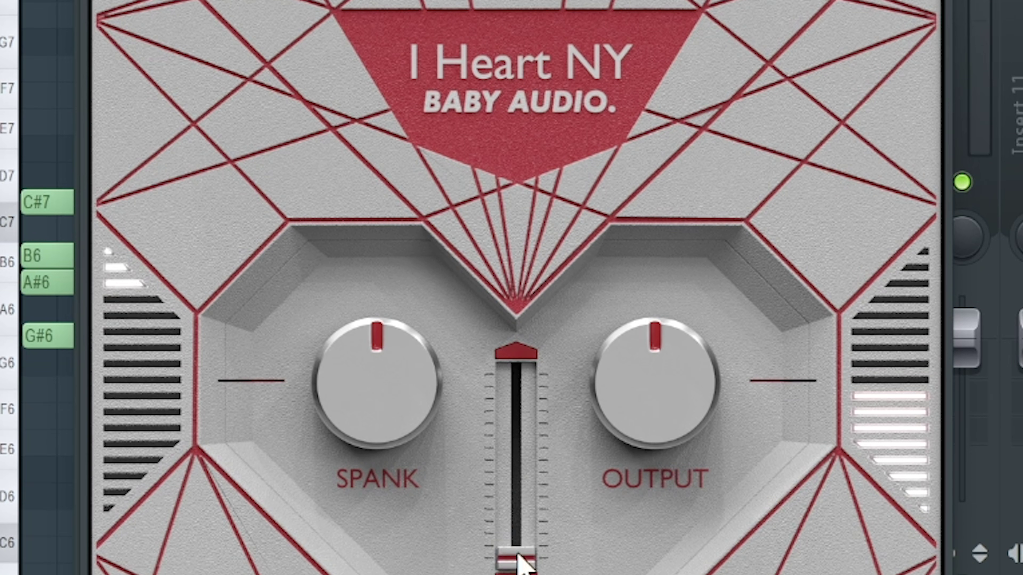
Step: Raise the center fader of I Heart NY and step SpacedOut on Insert 3 back two presets
{"action": "left_click_drag", "start_coordinate": [518, 572], "coordinate": [543, 418]}
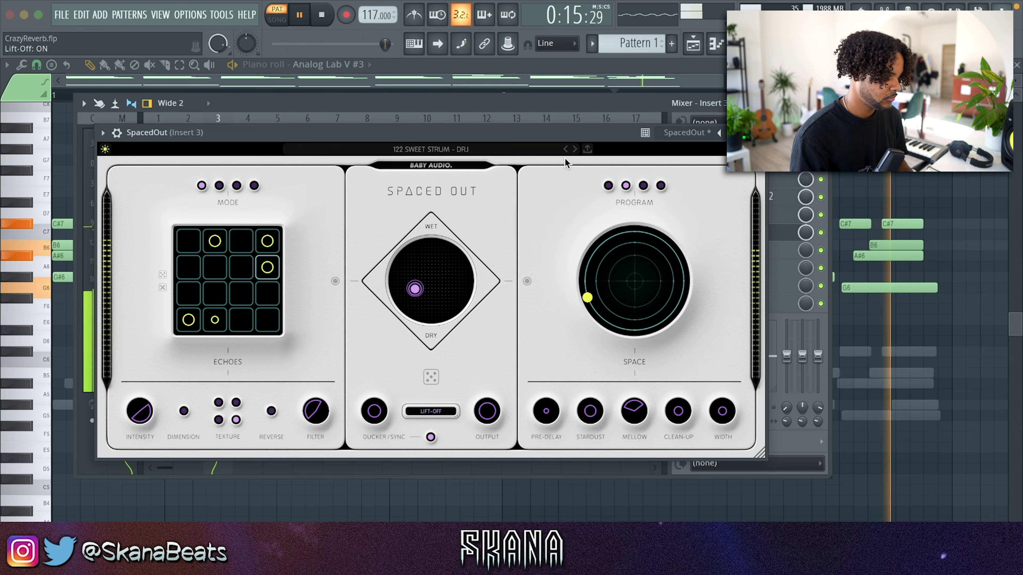
{"action": "left_click", "coordinate": [565, 149]}
{"action": "left_click", "coordinate": [565, 149]}
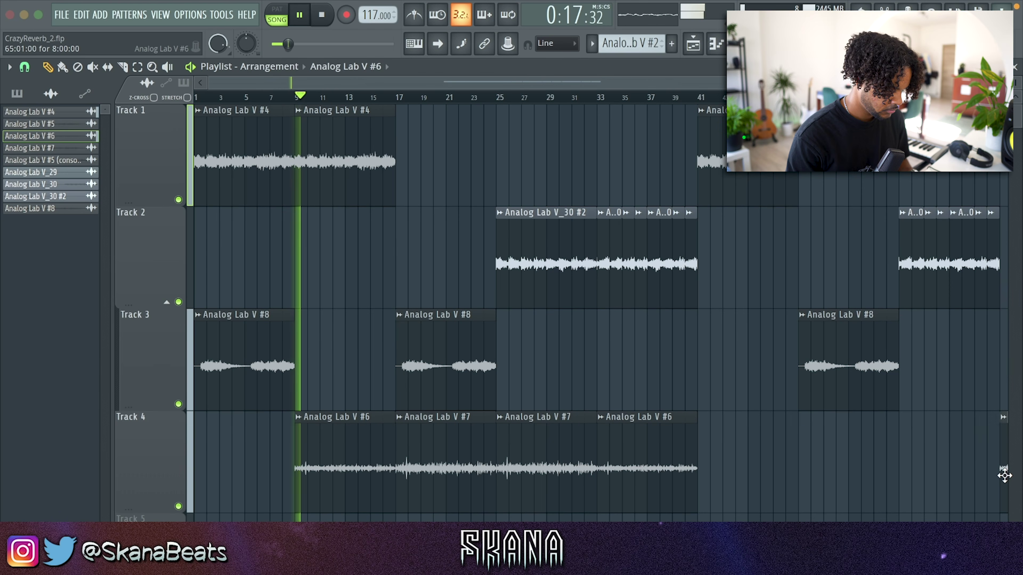
Step: Place the Analog Lab V #7 audio clip on Track 3 at bar 73, directly after the last Analog Lab V #6 clip
{"action": "scroll", "coordinate": [969, 476], "scroll_direction": "down", "scroll_amount": 1}
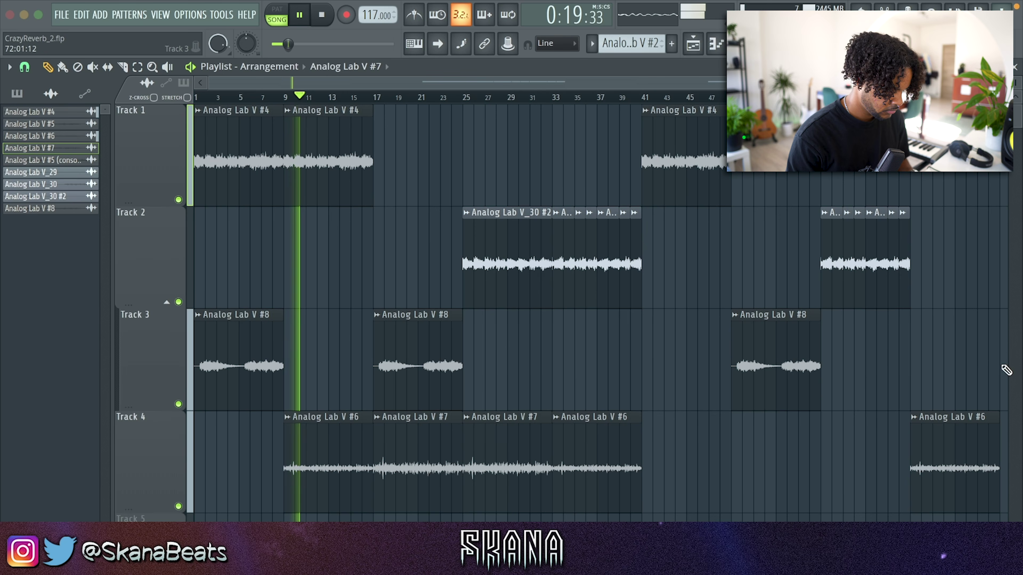
{"action": "left_click", "coordinate": [1014, 366]}
{"action": "right_click", "coordinate": [977, 360], "text": "super"}
{"action": "left_click_drag", "start_coordinate": [977, 360], "coordinate": [942, 359]}
{"action": "scroll", "coordinate": [833, 357], "scroll_direction": "down", "scroll_amount": 1}
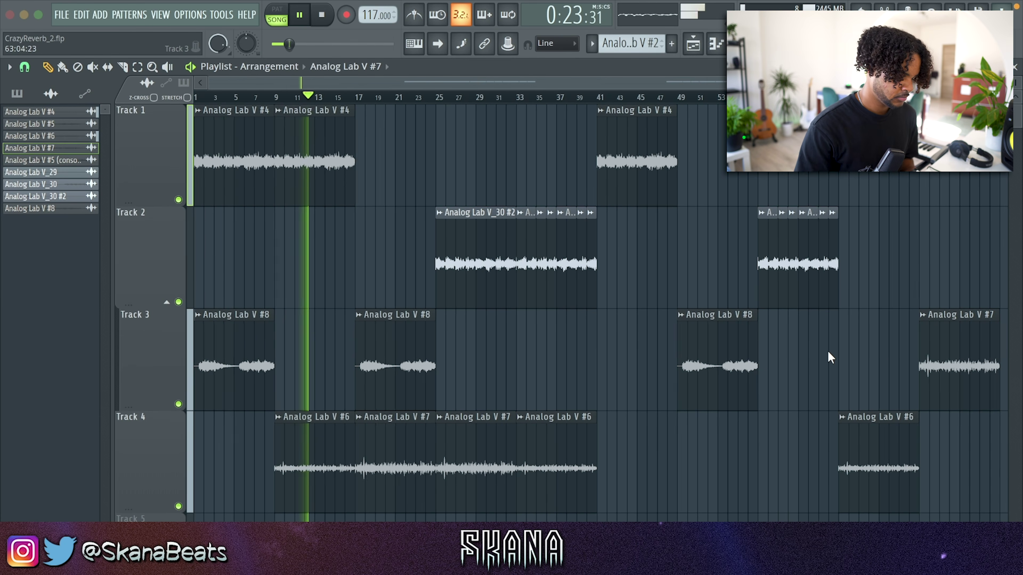
Step: Select all playlist clips and consolidate them into one audio clip
{"action": "key", "text": "ctrl+a"}
{"action": "key", "text": "ctrl+alt+c"}
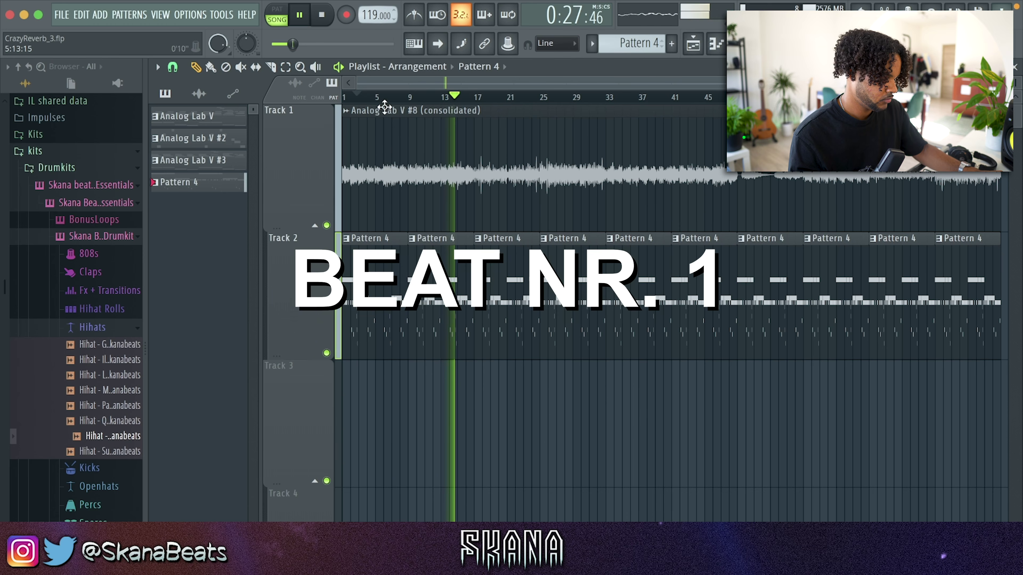
Step: Review the consolidated clip's channel settings, the channel rack, and the hi-hat notes of Pattern 4
{"action": "double_click", "coordinate": [403, 153]}
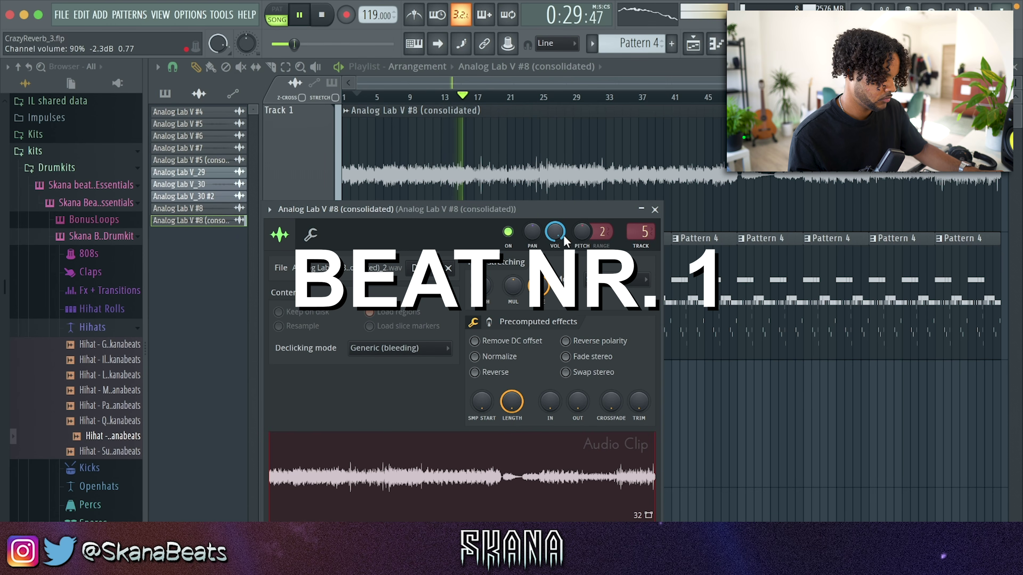
{"action": "left_click", "coordinate": [716, 43]}
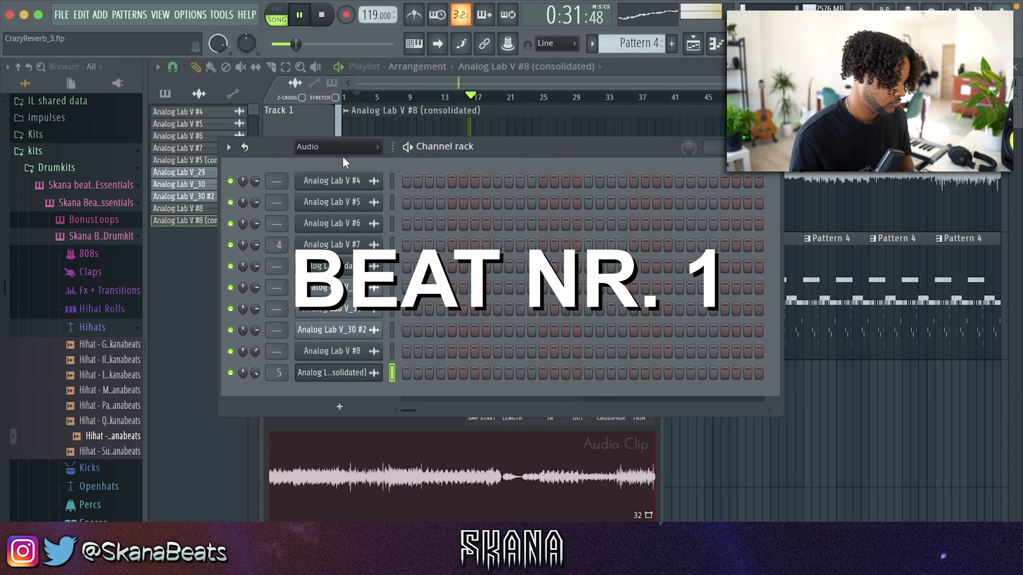
{"action": "left_click", "coordinate": [338, 182]}
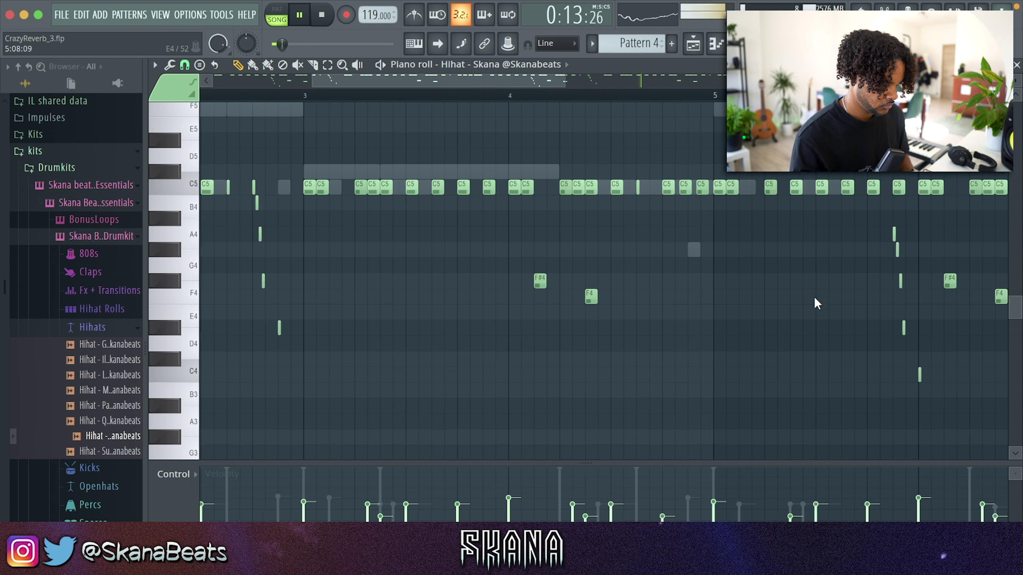
{"action": "left_click", "coordinate": [1017, 65]}
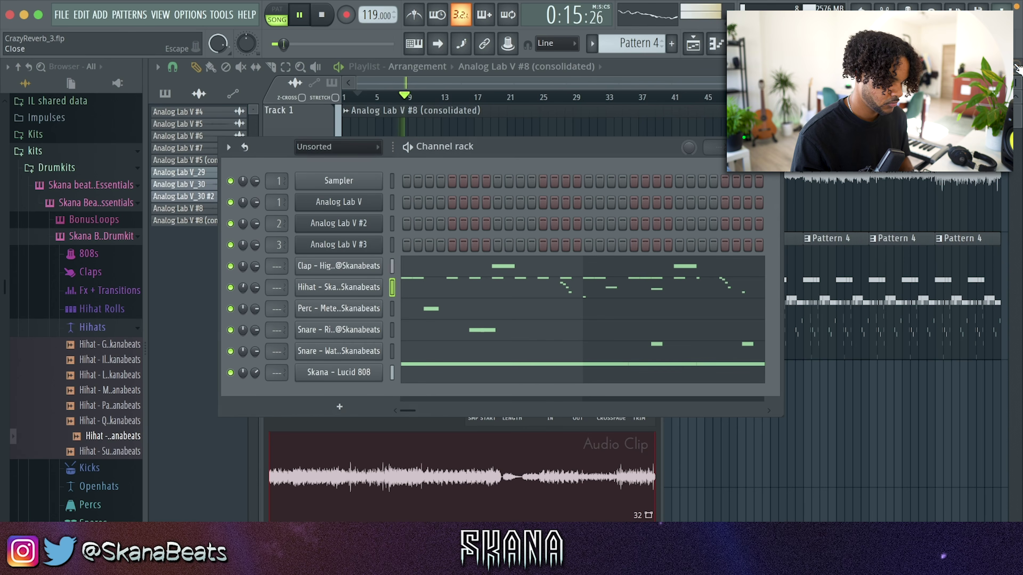
{"action": "key", "text": "F6"}
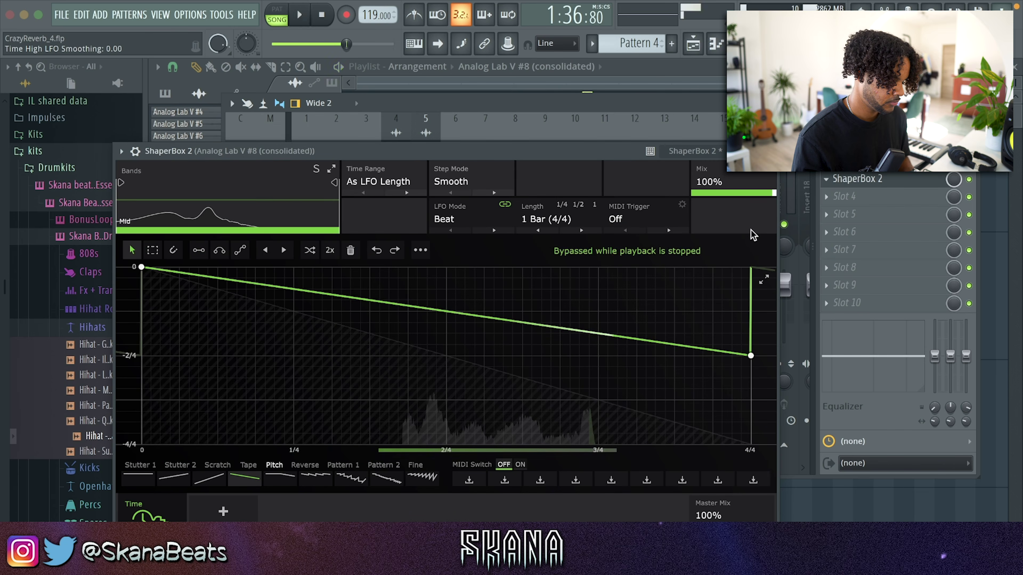
Step: Set the project tempo to 133 BPM and open the channel settings of the consolidated clip on Track 1
{"action": "key", "text": "Escape"}
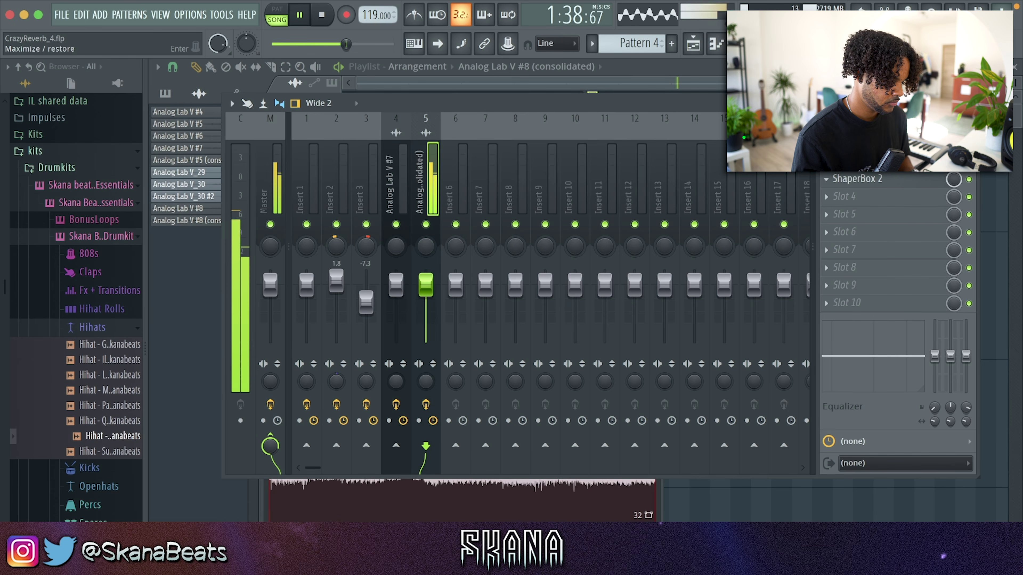
{"action": "key", "text": "Escape"}
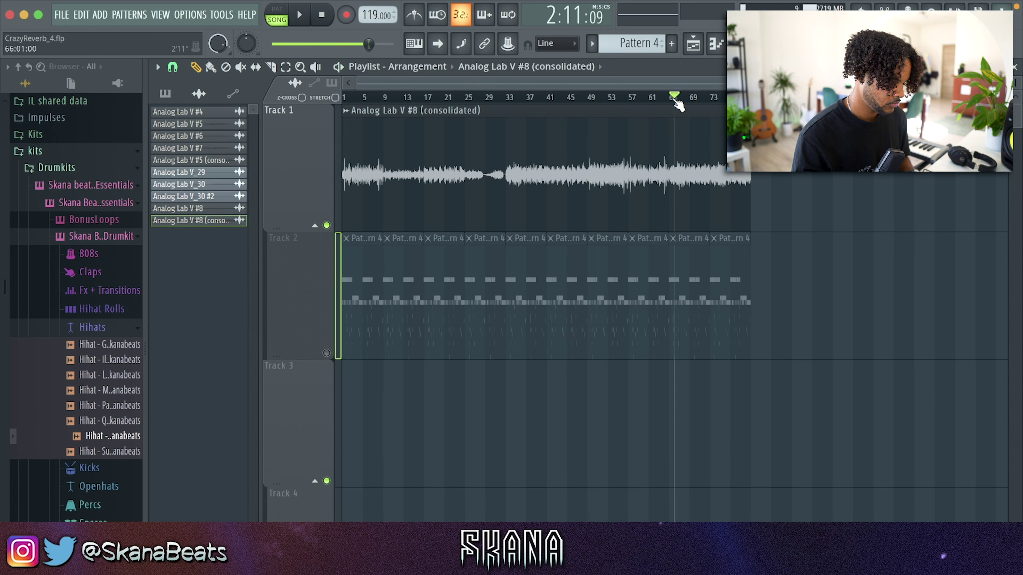
{"action": "scroll", "coordinate": [684, 161], "scroll_direction": "up", "scroll_amount": 2}
{"action": "double_click", "coordinate": [600, 186]}
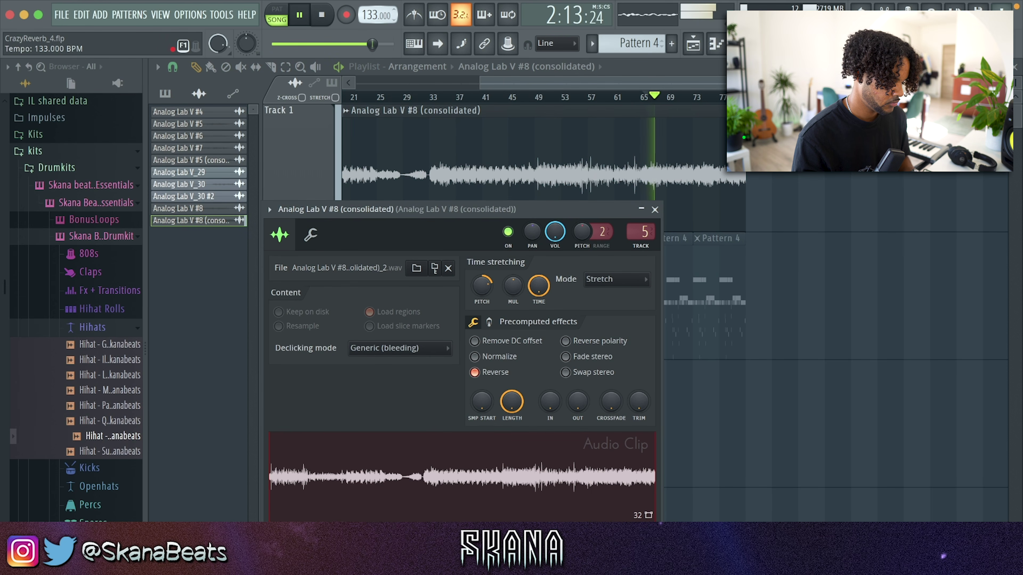
Step: Add SpacedOut to slot 6 of the consolidated clip's mixer track and return to the playlist
{"action": "key", "text": "Escape"}
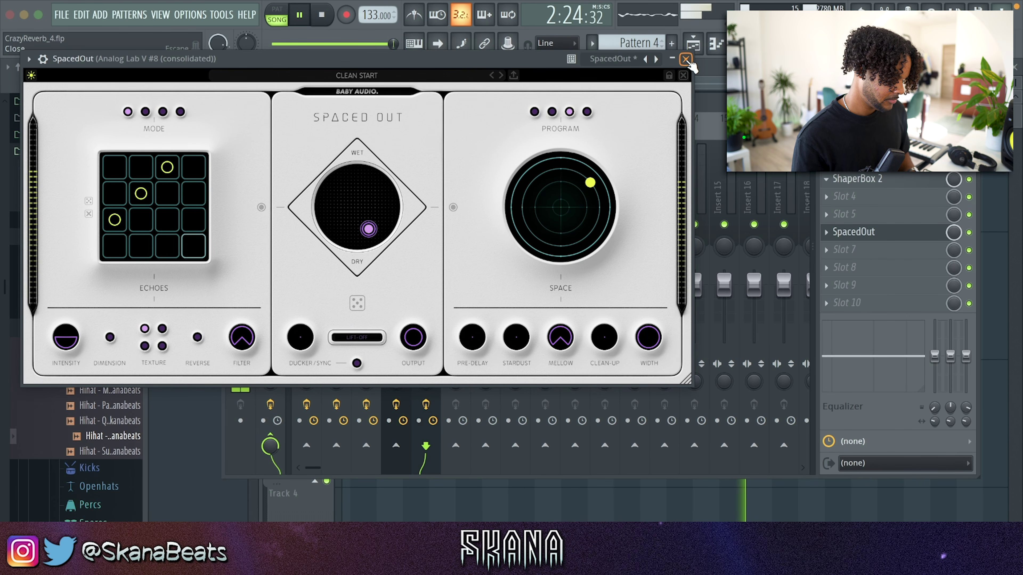
{"action": "left_click", "coordinate": [685, 59]}
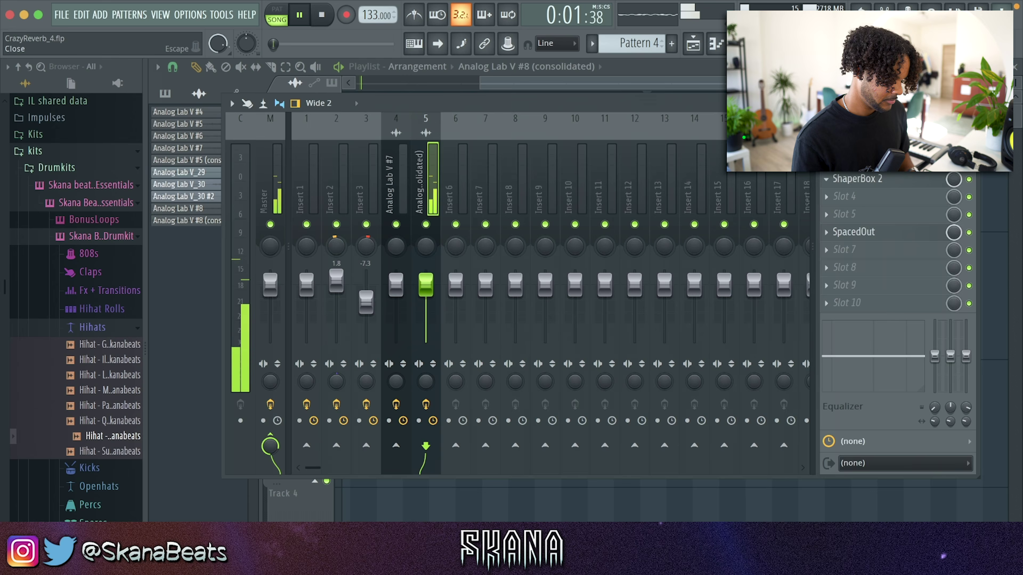
{"action": "left_click", "coordinate": [973, 103]}
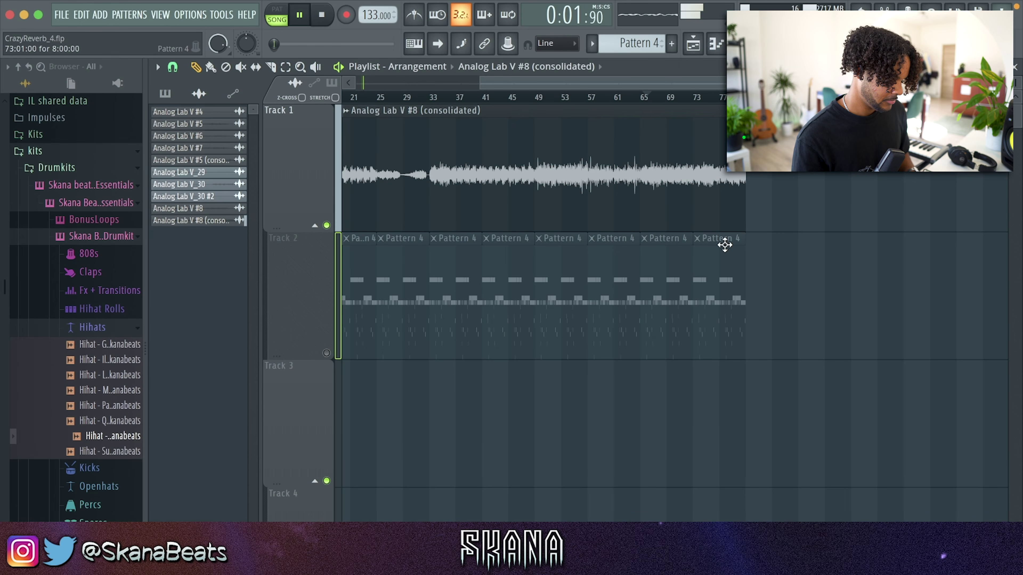
Step: Create Pattern 6 and place it on Track 3 at bar 41
{"action": "left_click", "coordinate": [485, 97]}
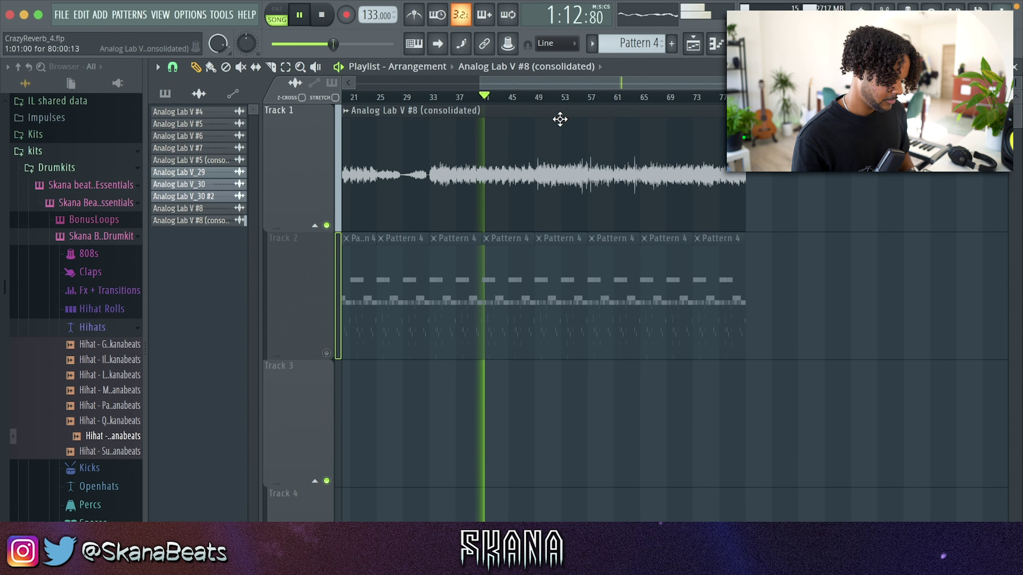
{"action": "scroll", "coordinate": [656, 44], "scroll_direction": "up", "scroll_amount": 2}
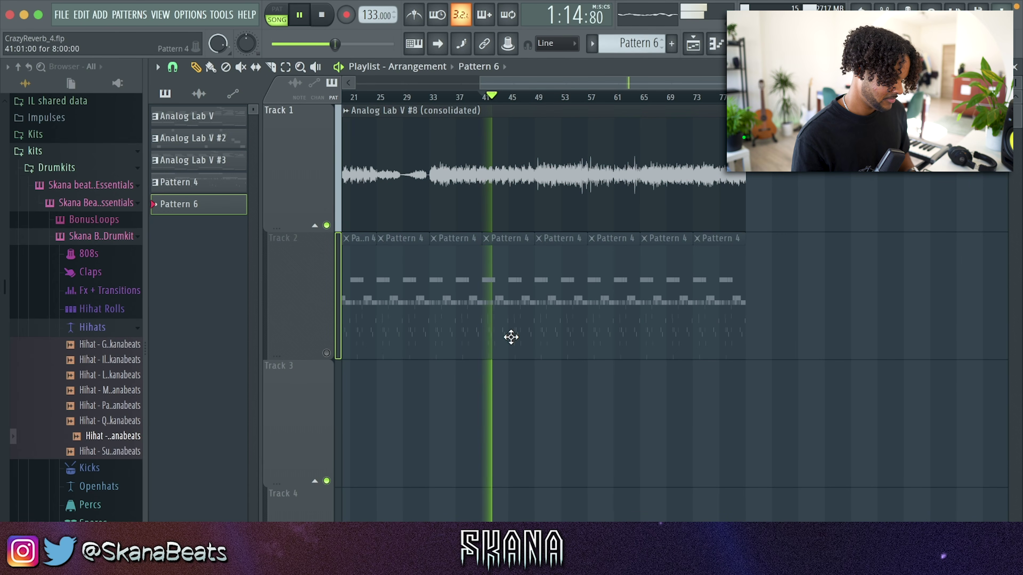
{"action": "scroll", "coordinate": [476, 397], "scroll_direction": "up", "scroll_amount": 3}
{"action": "left_click", "coordinate": [491, 394]}
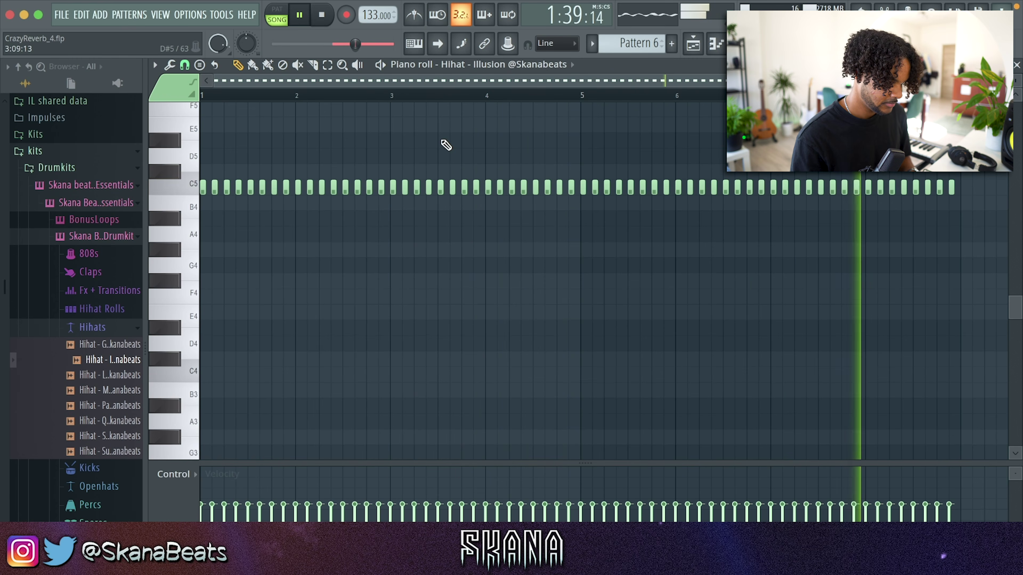
Step: Repeat the Clap - Fog notes of bars 1 and 2 across the rest of Pattern 6 in the piano roll
{"action": "key", "text": "F7"}
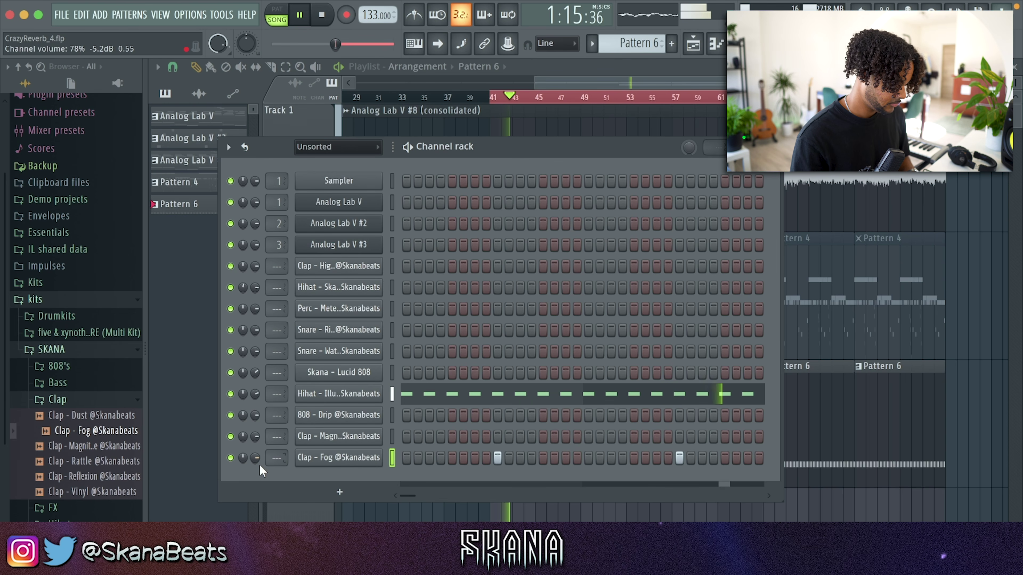
{"action": "right_click", "coordinate": [343, 458]}
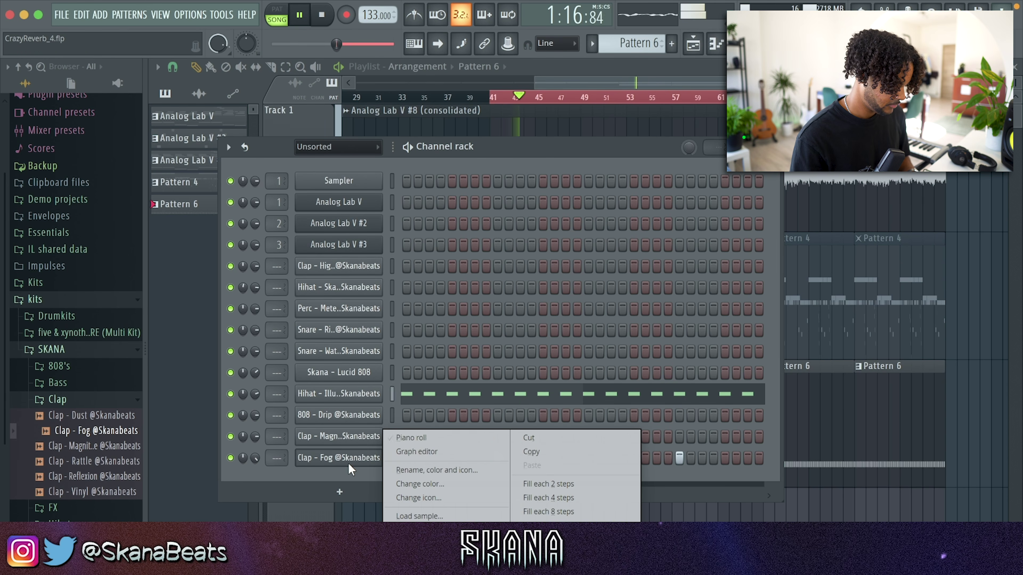
{"action": "left_click", "coordinate": [400, 441]}
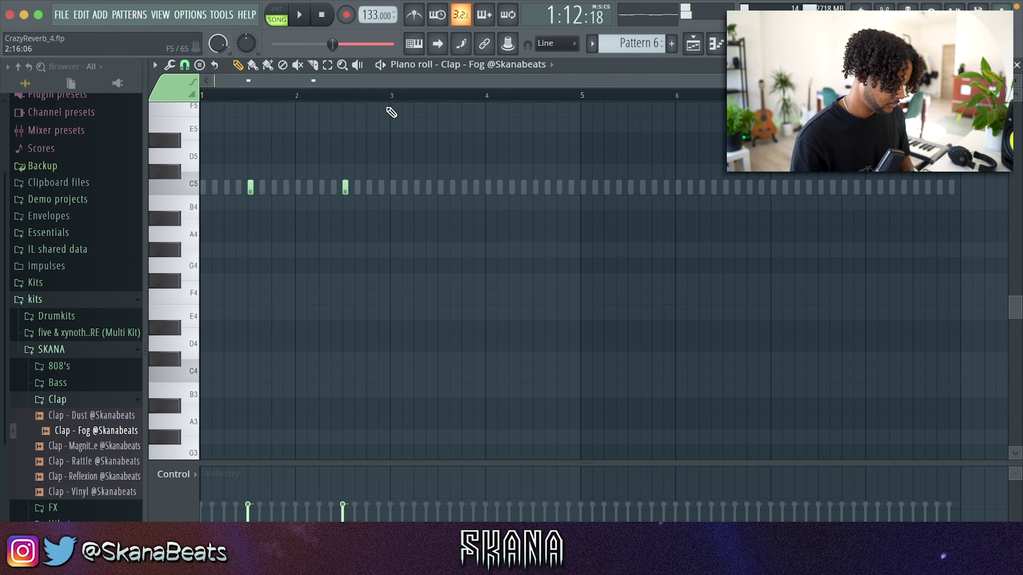
{"action": "left_click_drag", "start_coordinate": [388, 97], "coordinate": [73, 224]}
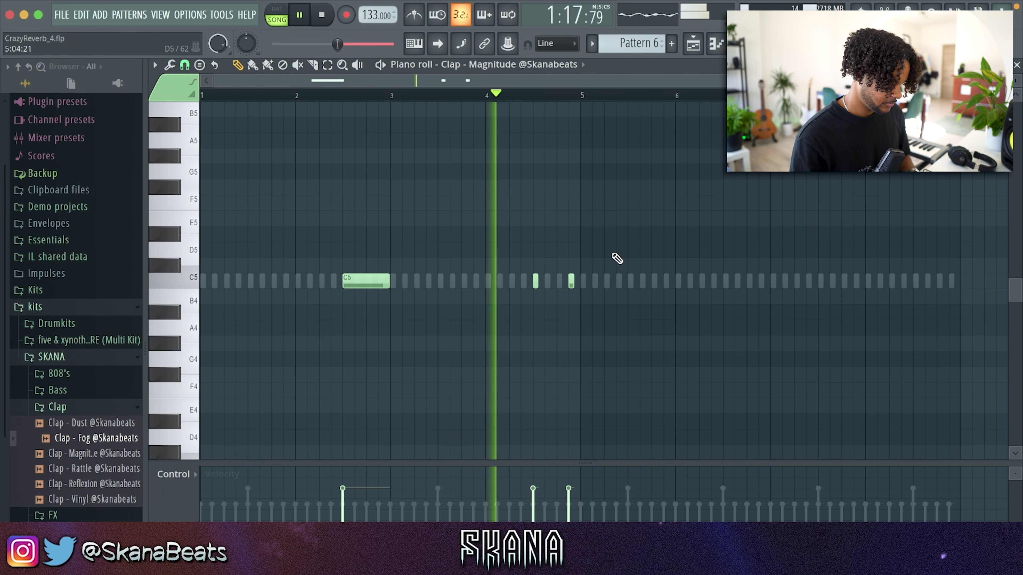
Step: Lengthen the Clap - Magnitude notes ending bars 4 and 8 until they join, and duplicate bars 1–4 into bars 5–8
{"action": "left_click_drag", "start_coordinate": [537, 281], "coordinate": [580, 281]}
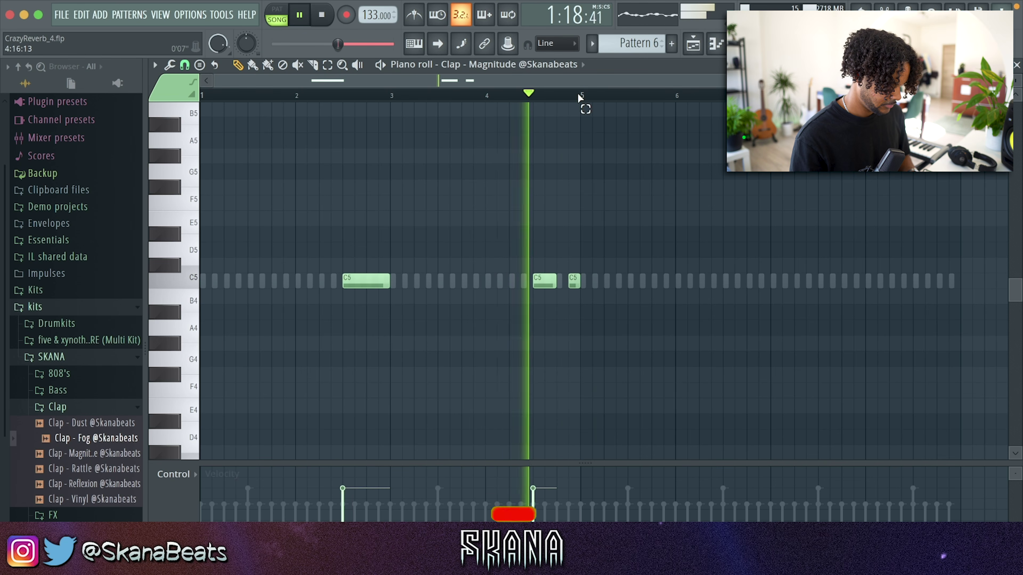
{"action": "key", "text": "ctrl+b"}
{"action": "left_click", "coordinate": [689, 320]}
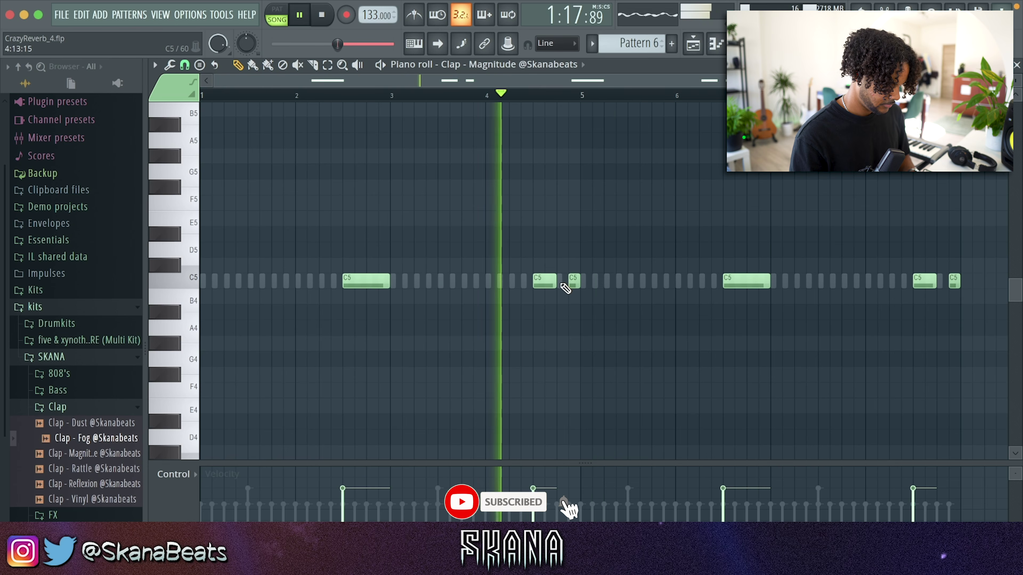
{"action": "left_click_drag", "start_coordinate": [556, 282], "coordinate": [568, 285]}
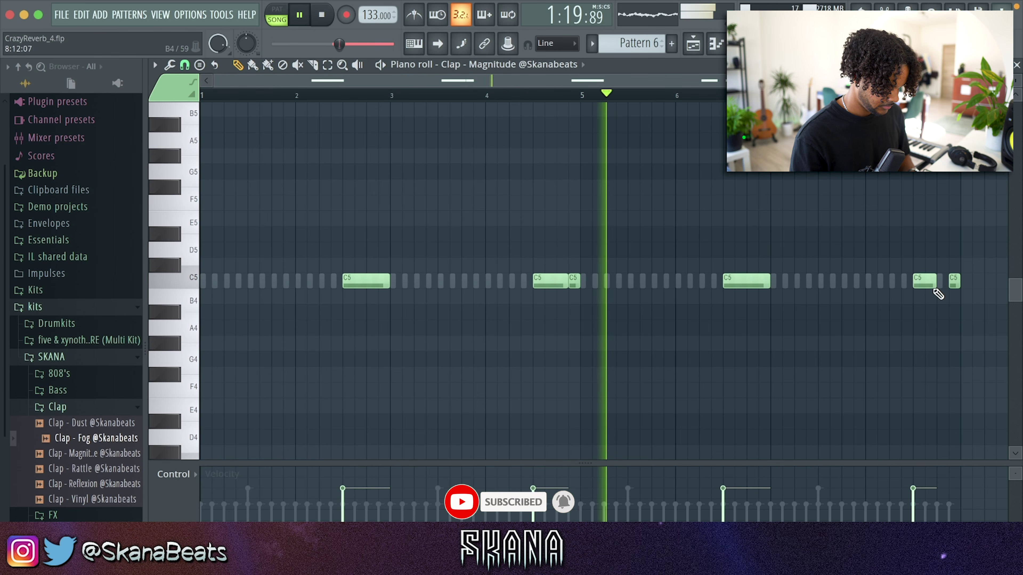
{"action": "left_click_drag", "start_coordinate": [936, 284], "coordinate": [947, 285]}
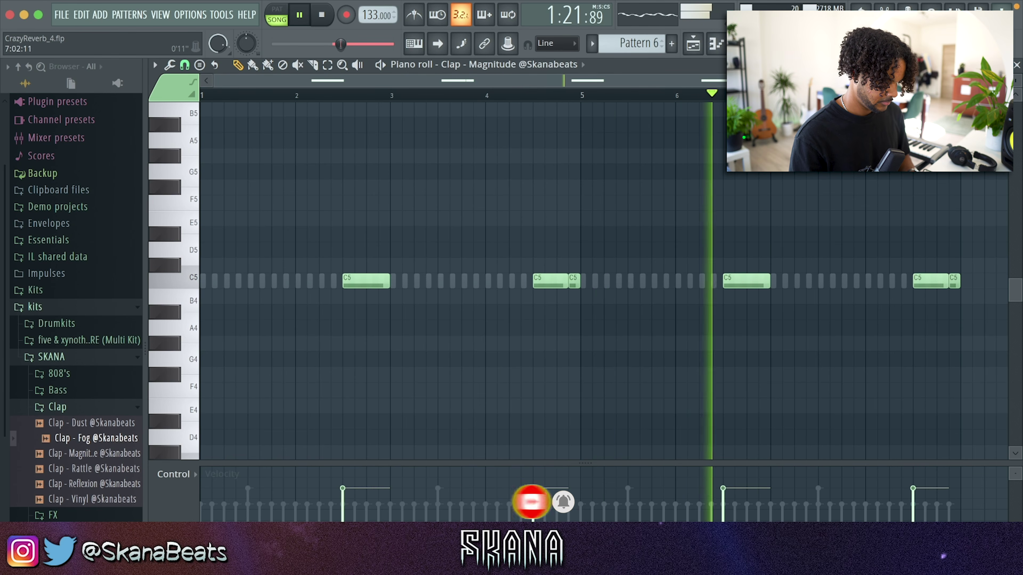
Step: Add the Clap - Rattle sample as a new channel in the rack and lower its volume to 64%
{"action": "key", "text": "F6"}
{"action": "left_click_drag", "start_coordinate": [92, 469], "coordinate": [394, 481]}
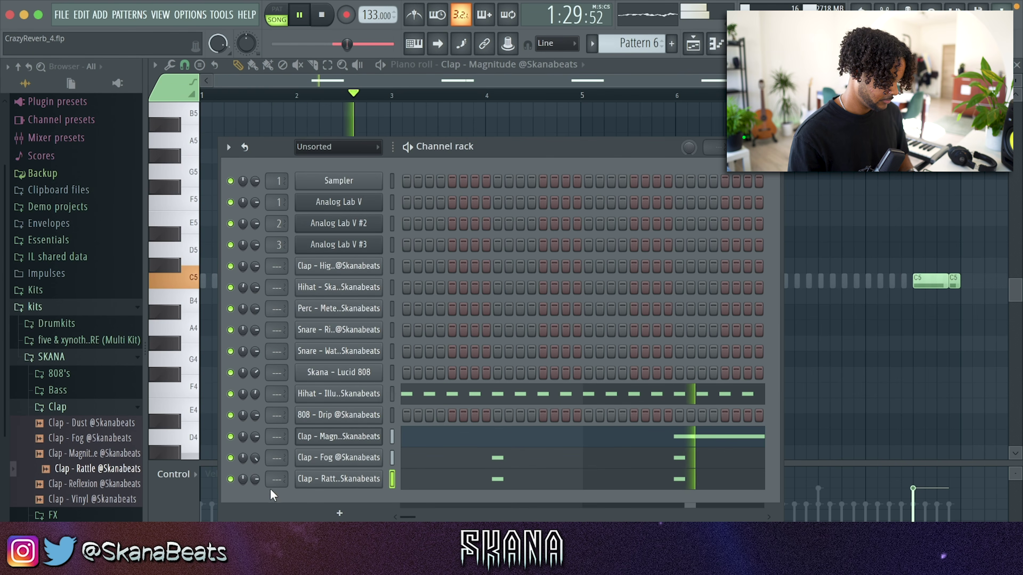
{"action": "left_click_drag", "start_coordinate": [255, 479], "coordinate": [255, 483]}
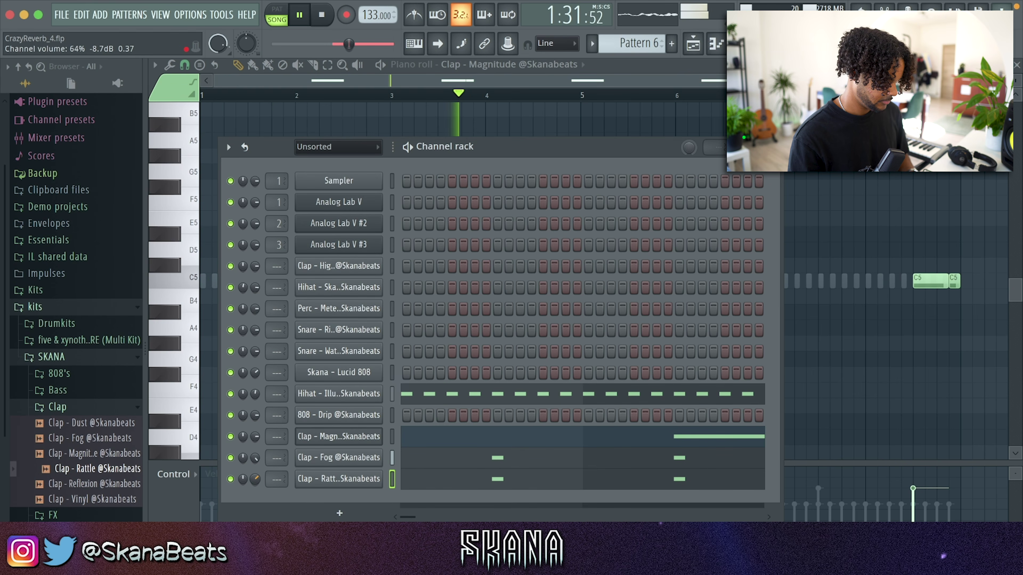
Step: Open the Clap - Rattle channel's miscellaneous settings and its envelope settings
{"action": "left_click", "coordinate": [331, 479]}
{"action": "left_click", "coordinate": [249, 142]}
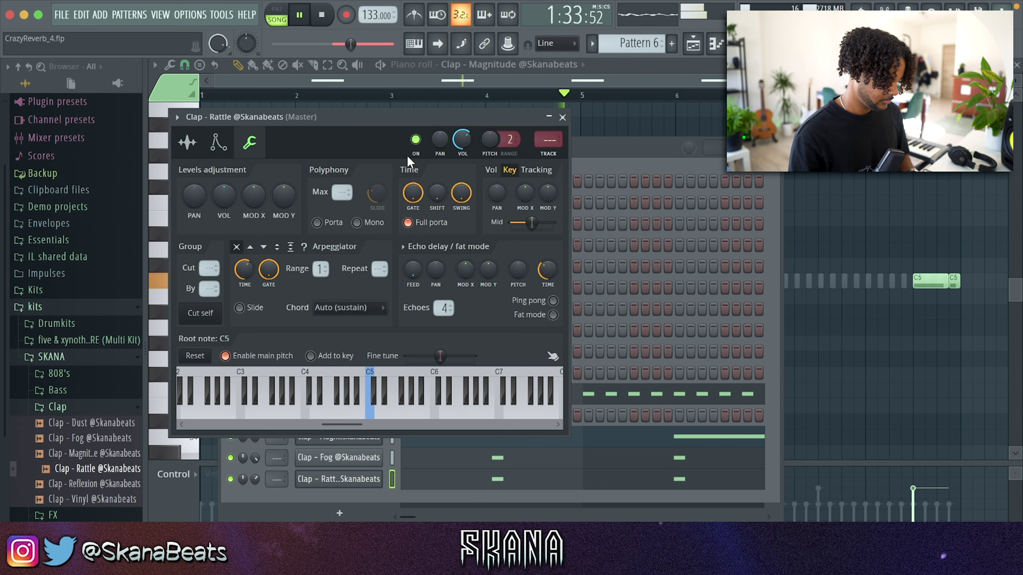
{"action": "left_click", "coordinate": [218, 142]}
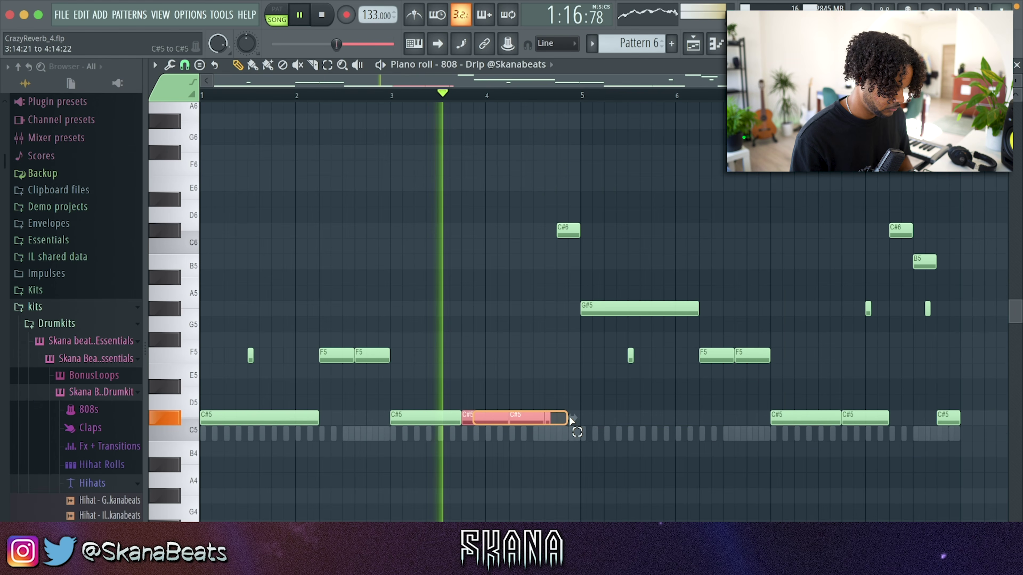
Step: Adjust the C#5 notes across bars 3 and 4 of 808 - Drip and lower the last note of bar 8 to G#5
{"action": "left_click_drag", "start_coordinate": [571, 421], "coordinate": [548, 417]}
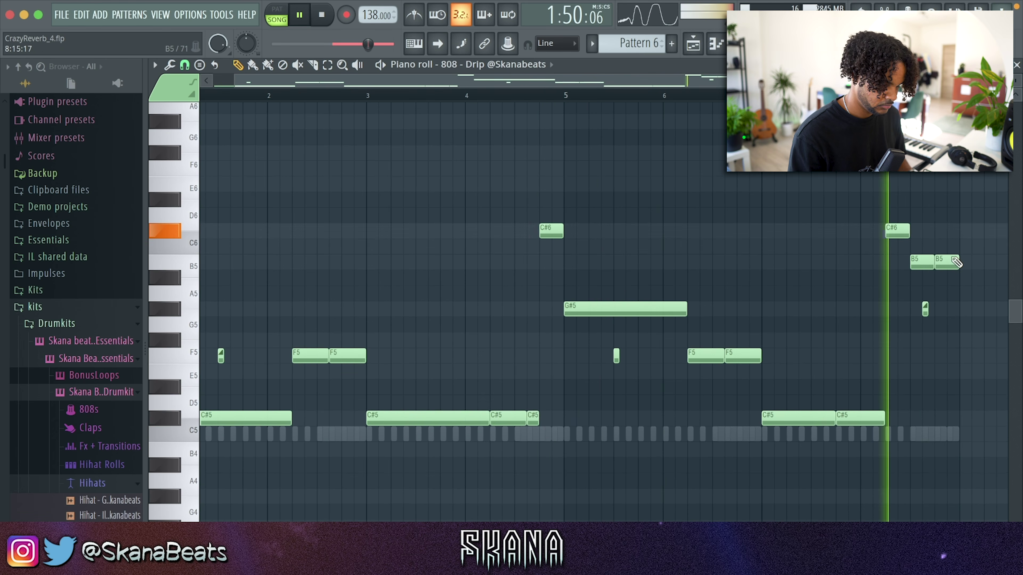
{"action": "key", "text": "space"}
{"action": "left_click_drag", "start_coordinate": [939, 264], "coordinate": [939, 309]}
{"action": "key", "text": "space"}
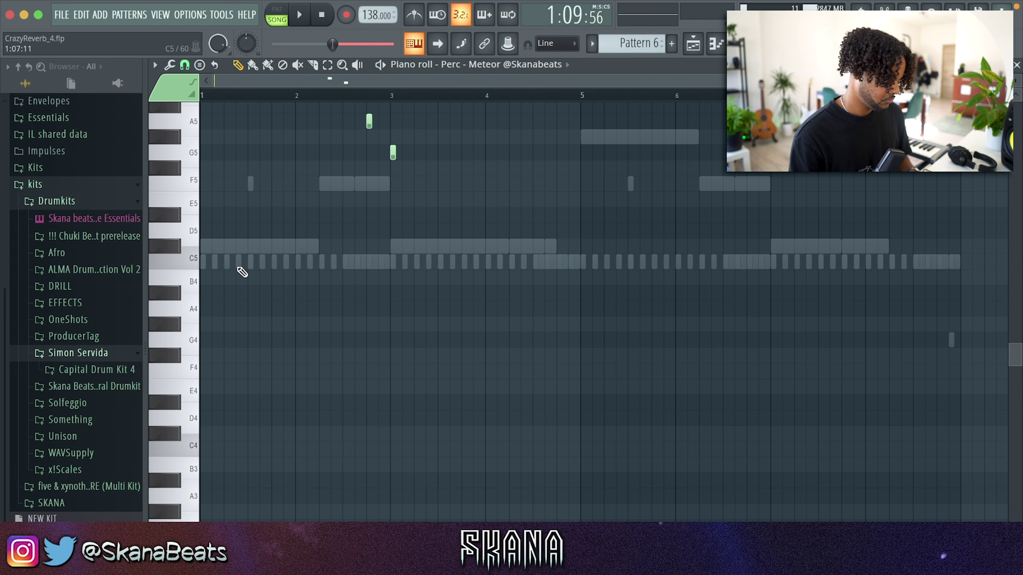
Step: Add a C5 note at step 7 of bar 1 for Perc - Meteor and duplicate bars 1–4 into bars 5–8
{"action": "left_click", "coordinate": [238, 263]}
{"action": "key", "text": "space"}
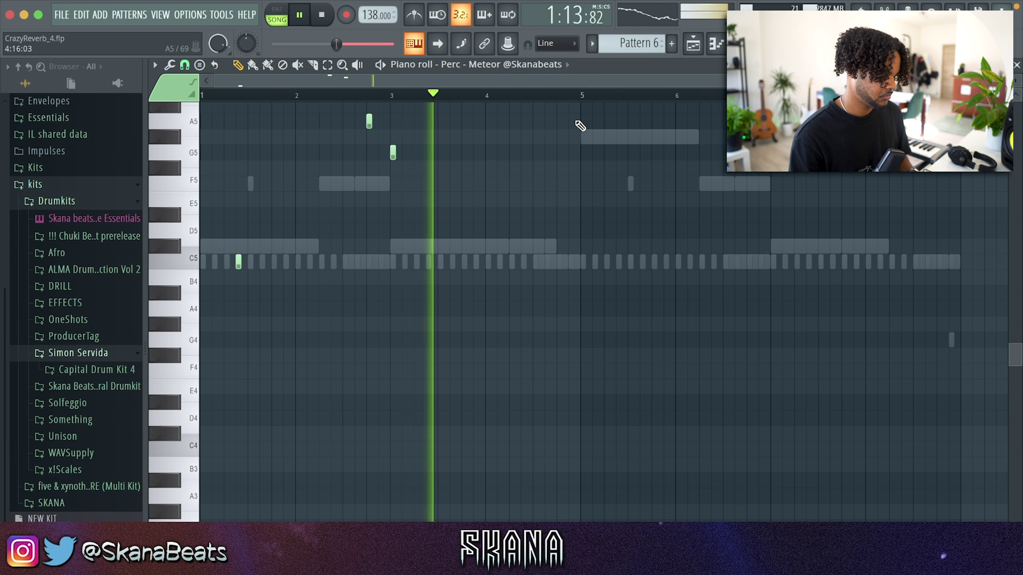
{"action": "left_click_drag", "start_coordinate": [584, 99], "coordinate": [45, 285]}
{"action": "mouse_move", "coordinate": [3, 319]}
{"action": "key", "text": "ctrl+d"}
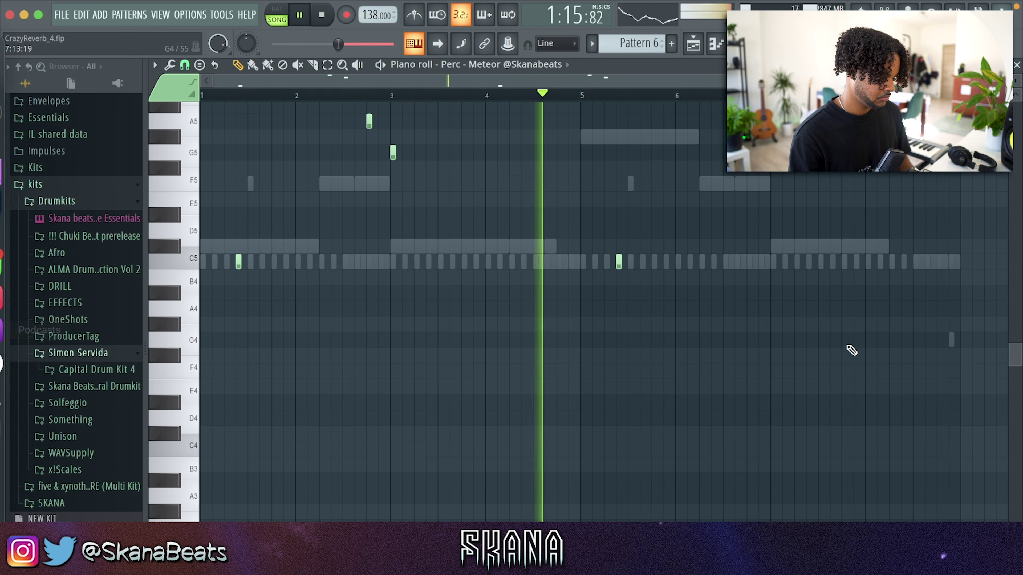
{"action": "left_click_drag", "start_coordinate": [790, 188], "coordinate": [64, 125]}
{"action": "scroll", "coordinate": [404, 222], "scroll_direction": "up", "scroll_amount": 2}
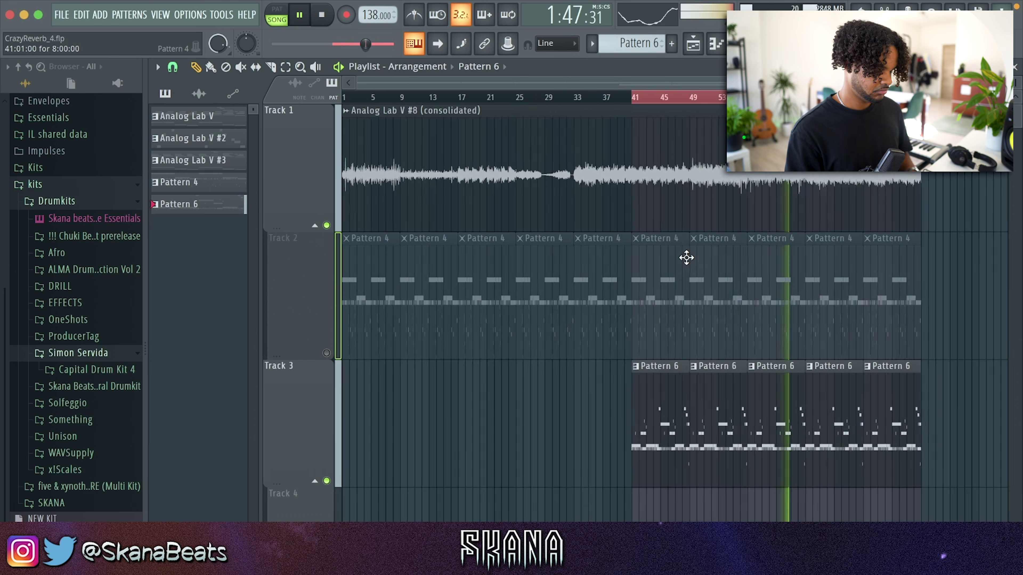
{"action": "left_click_drag", "start_coordinate": [700, 228], "coordinate": [631, 308]}
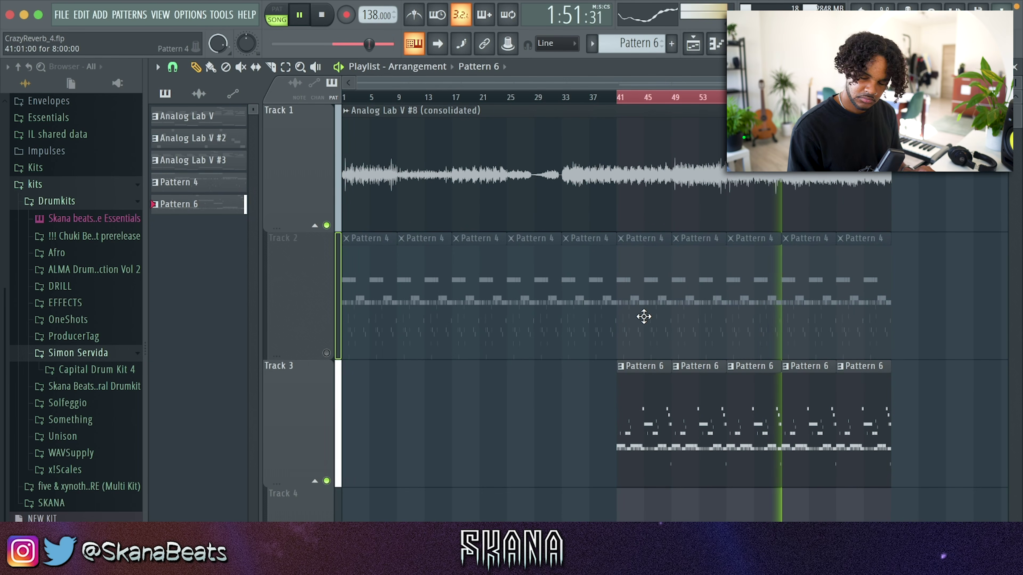